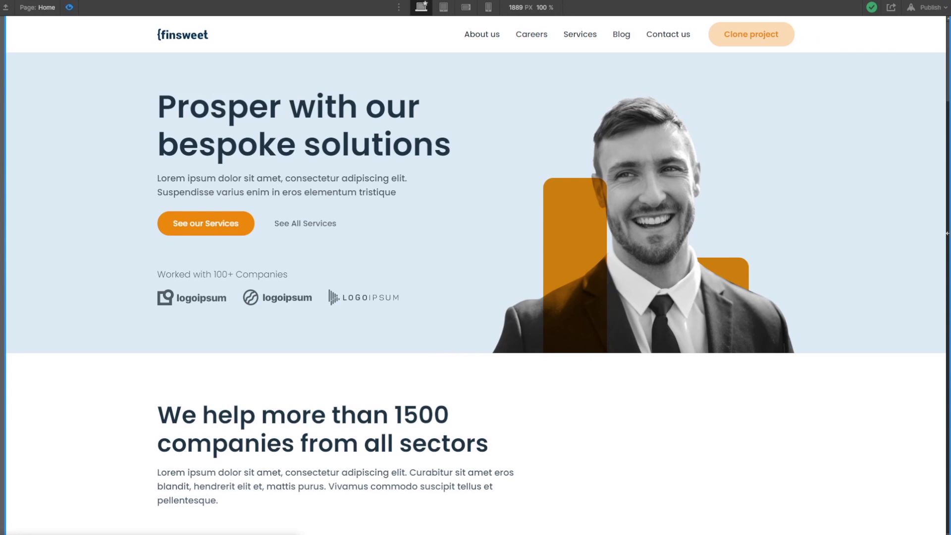
Check the page preview at about 1024 px and mobile widths, then restore full desktop width.
drag(902, 236, 732, 243)
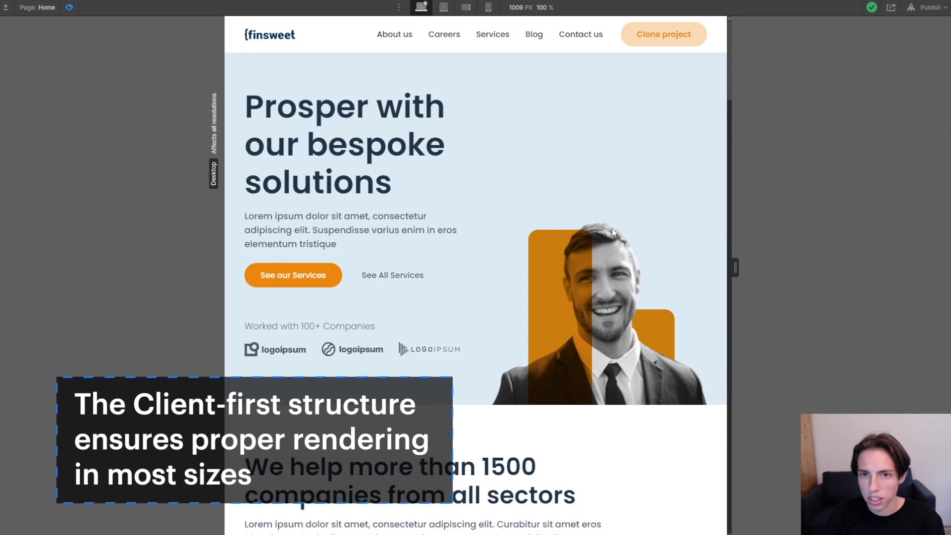
drag(737, 289, 587, 276)
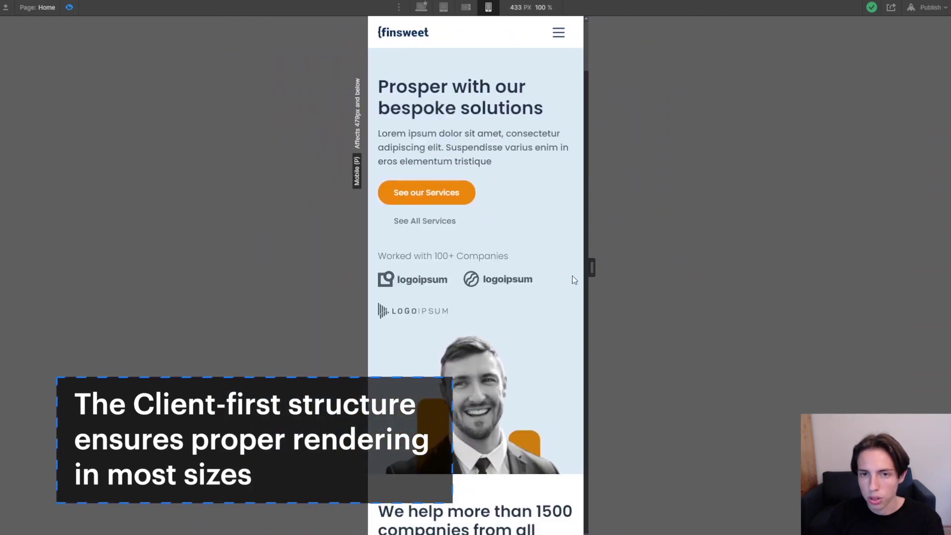
key(shift+1)
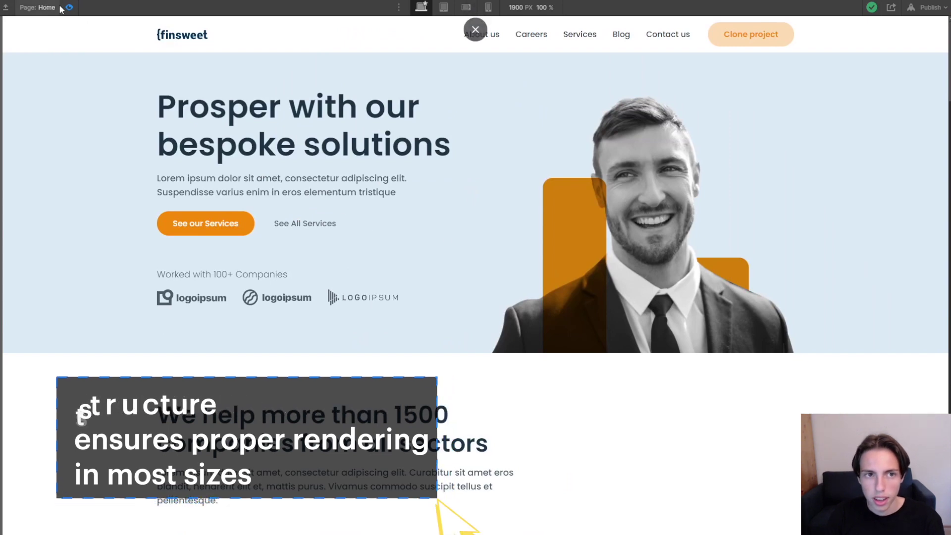
Back in the designer, expand section-home-header and select its page-padding layer.
key(ctrl+shift+p)
click(33, 95)
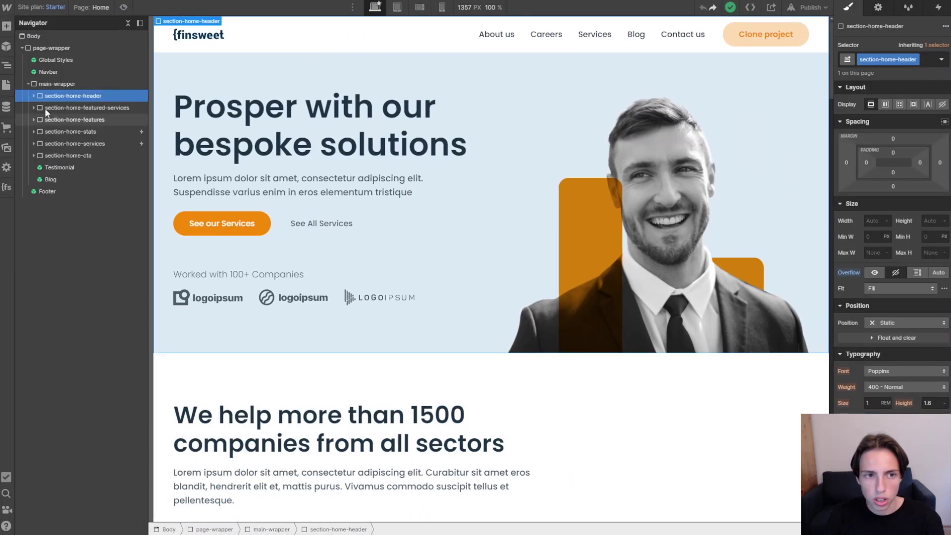
click(67, 121)
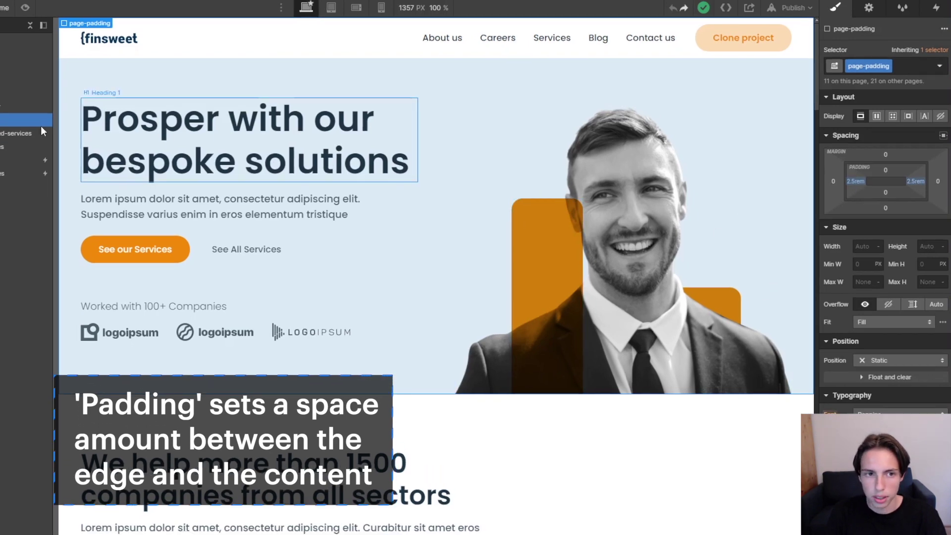
click(40, 108)
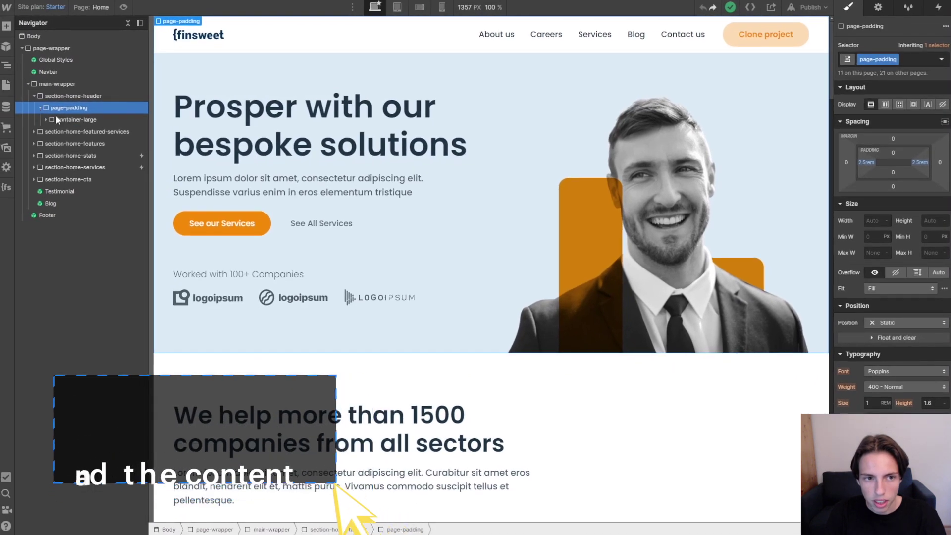
click(83, 120)
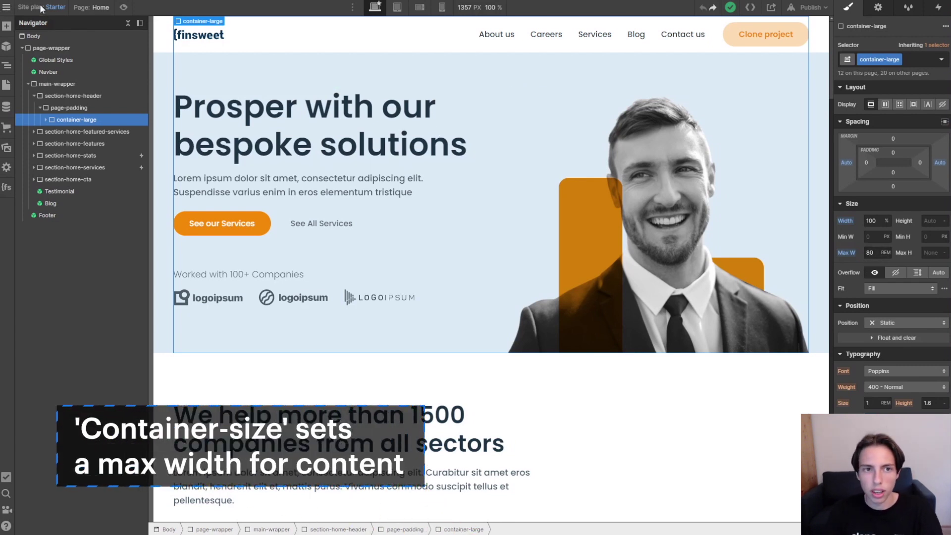
click(124, 7)
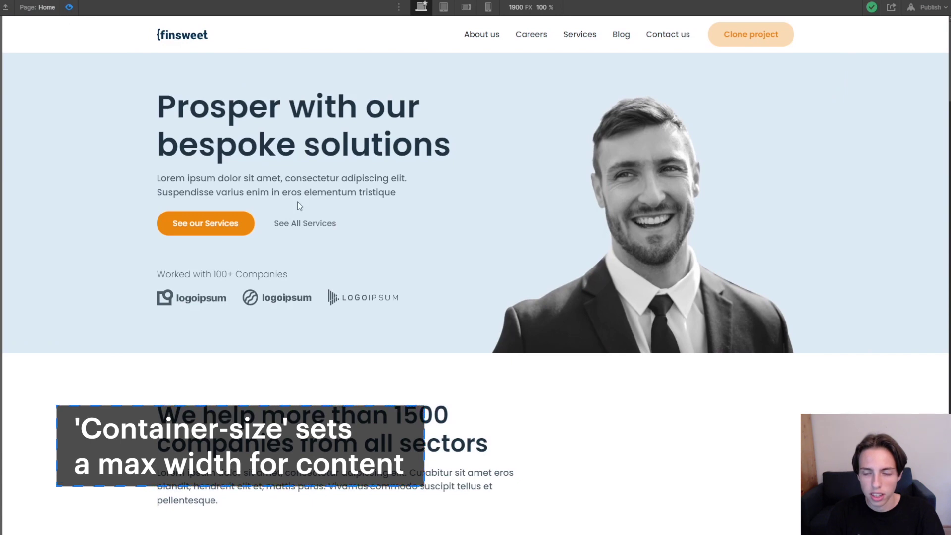
scroll(510, 268, down, 3)
scroll(480, 269, up, 3)
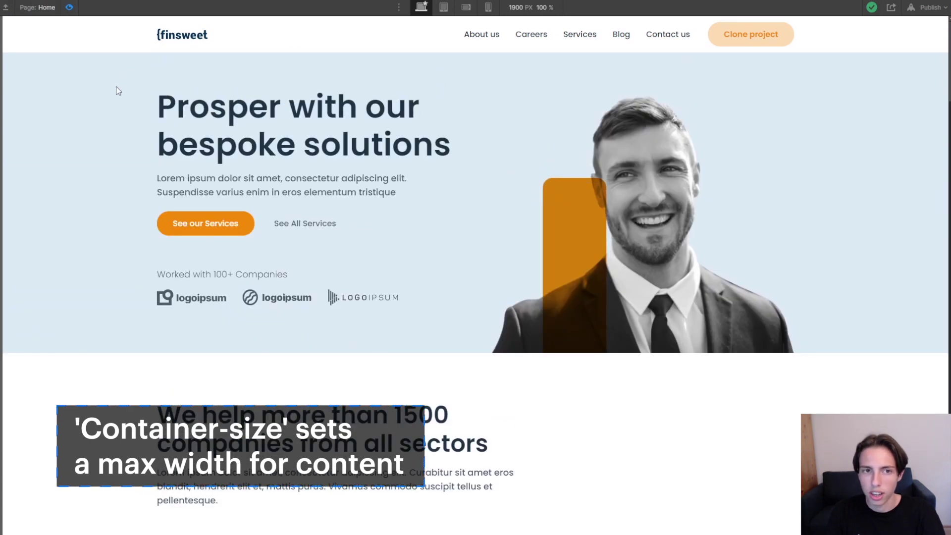
key(ctrl+shift+p)
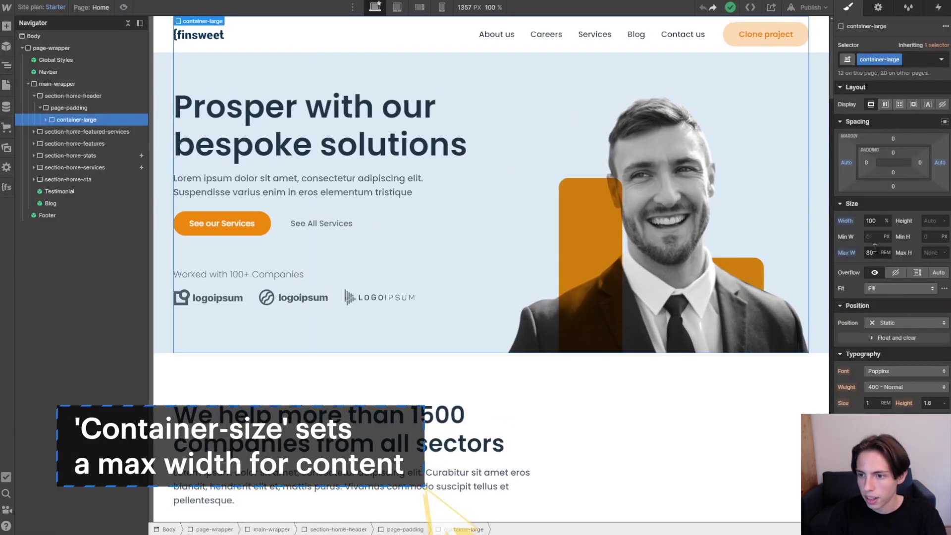
click(870, 253)
text(60)
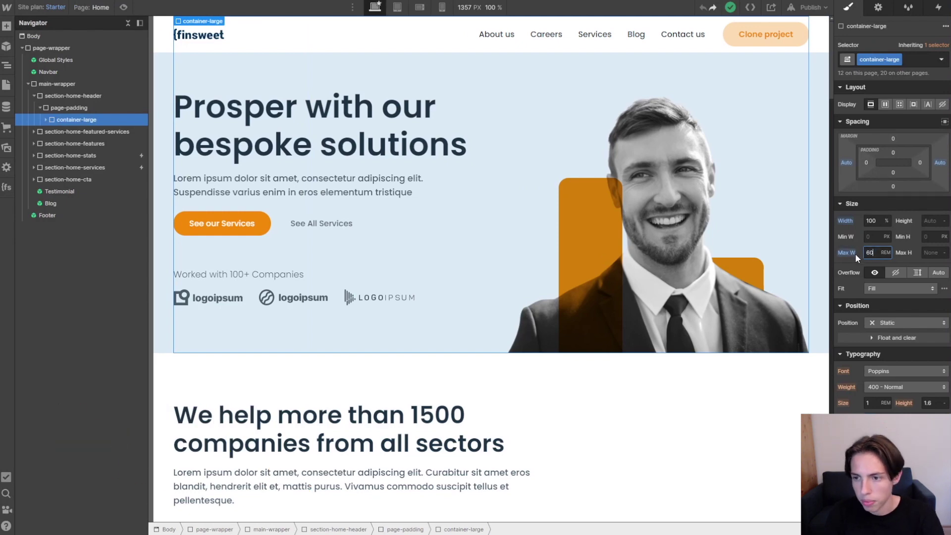
key(Return)
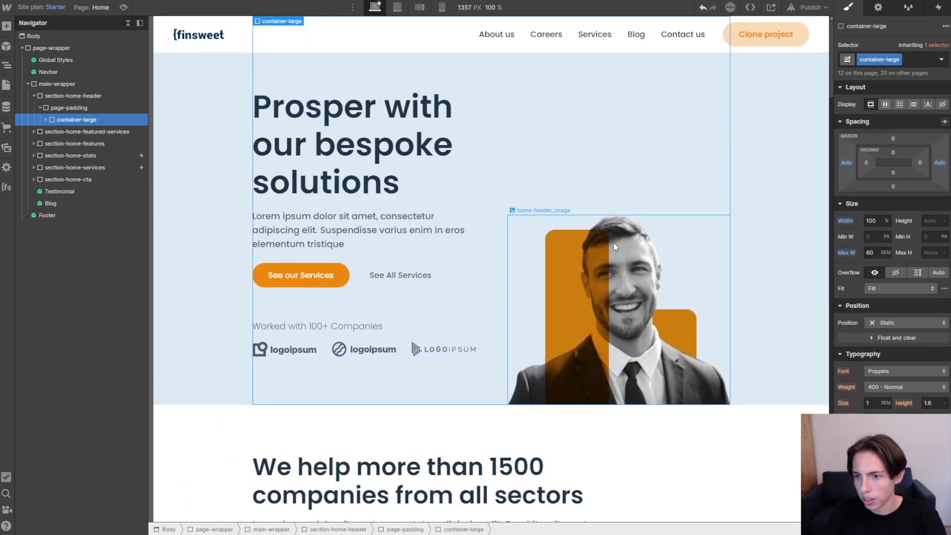
key(ctrl+z)
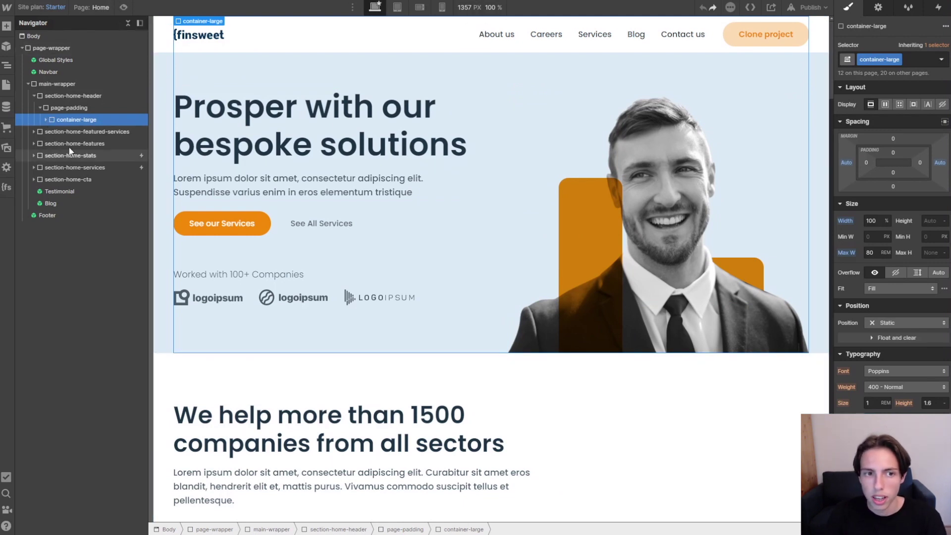
Expand container-large and select padding-vertical, then select the featured services section's padding-vertical.
click(45, 119)
click(75, 130)
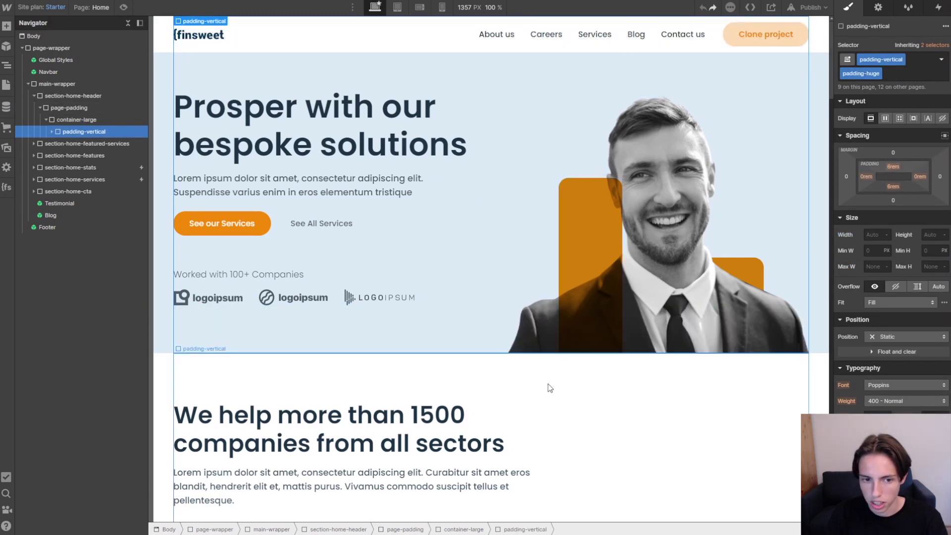
click(548, 384)
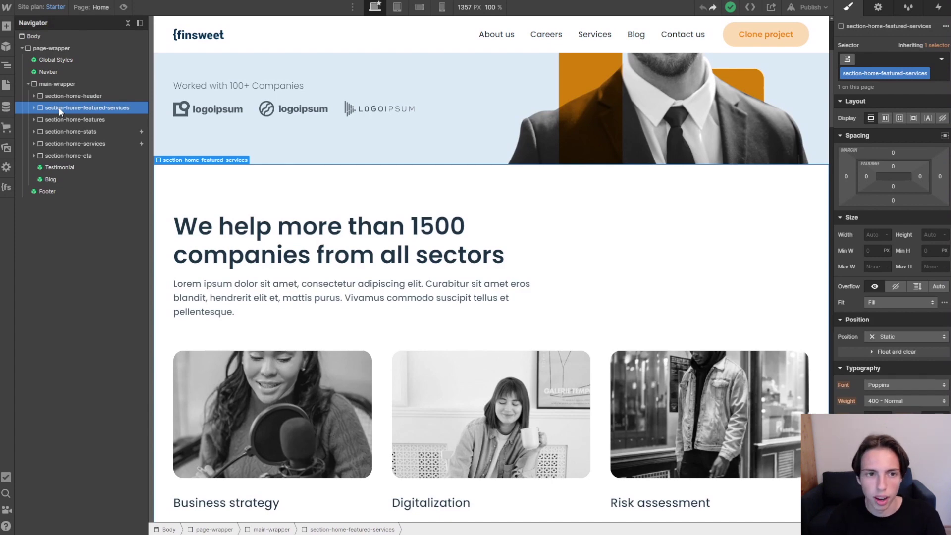
Duplicate section-home-featured-services, place the copy right after the original and expand it.
drag(59, 107, 74, 158)
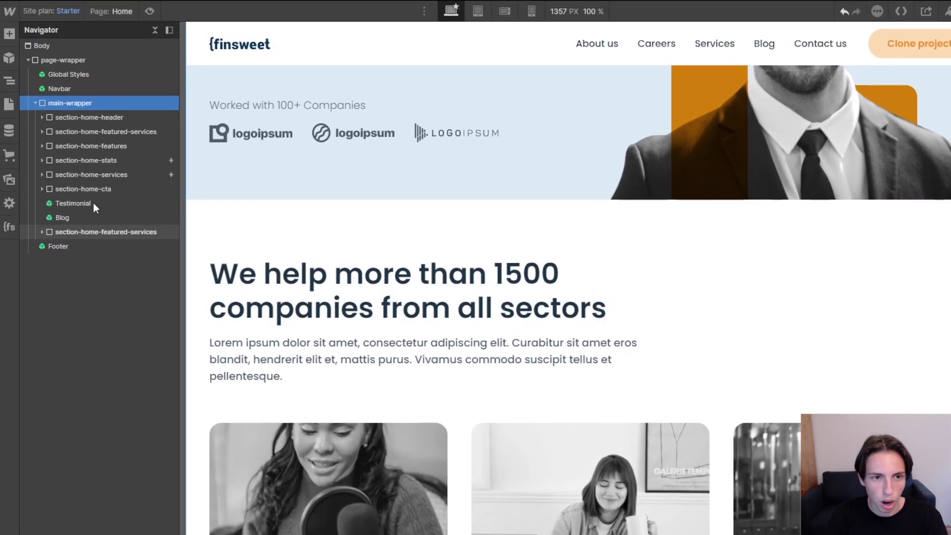
drag(93, 203, 64, 139)
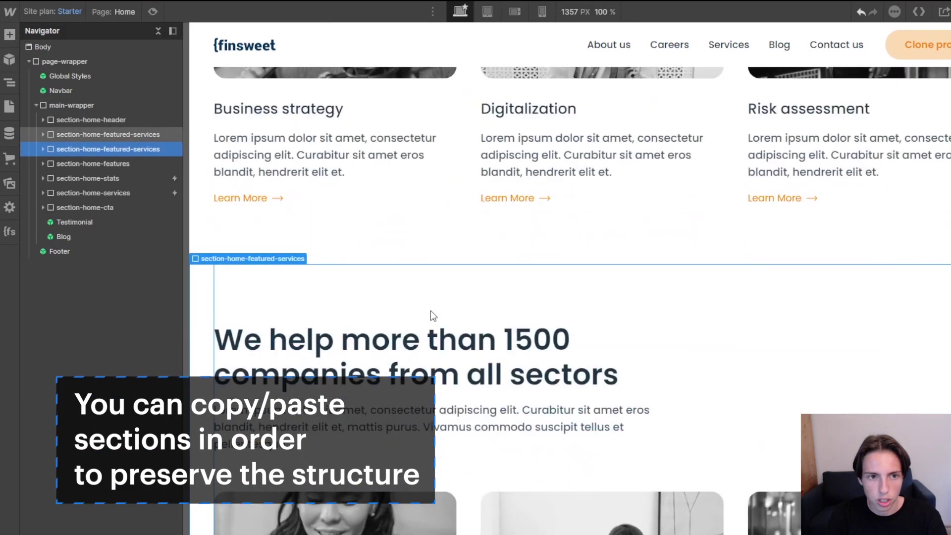
click(43, 149)
click(50, 164)
Delete the copy's home-featured-services_component, leaving only its padding and container layers.
click(66, 177)
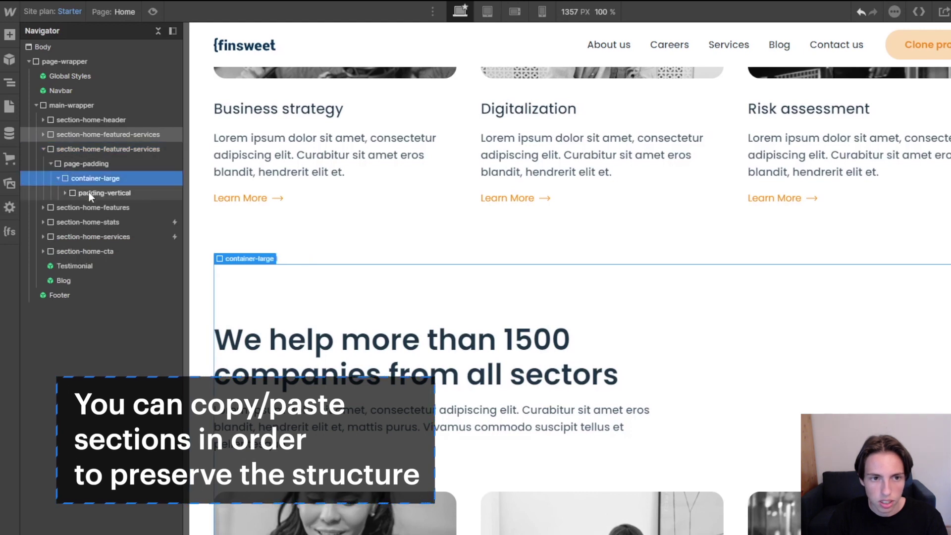
click(71, 193)
click(107, 208)
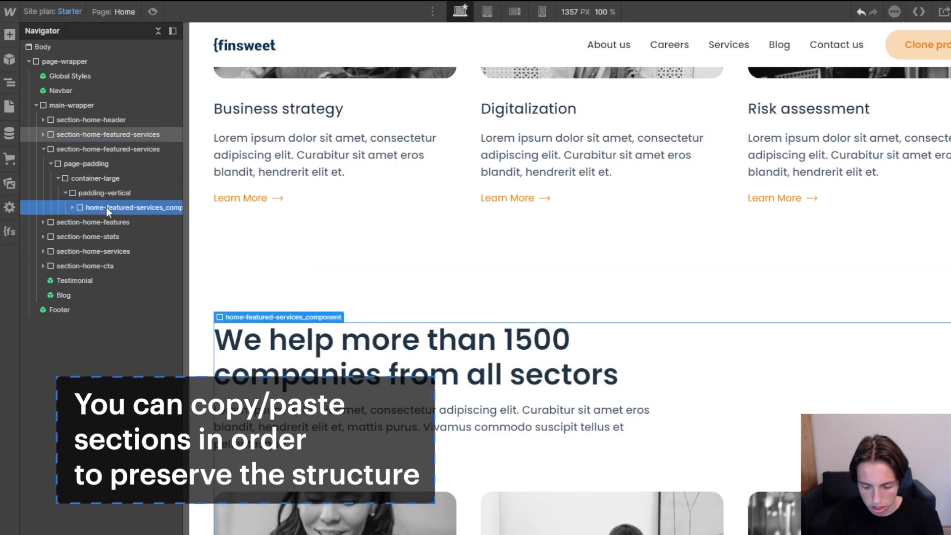
key(Delete)
click(83, 149)
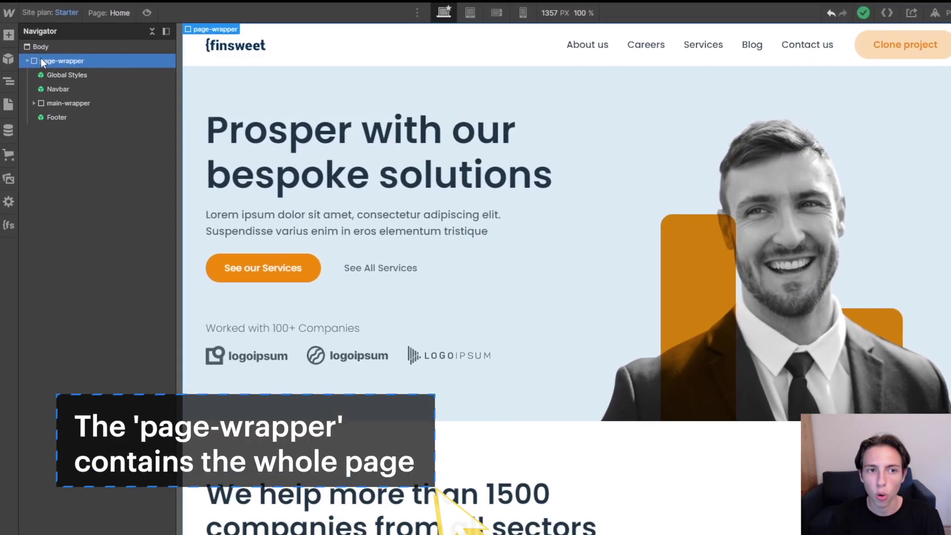
Collapse page-wrapper and start a new page named Tutorial from the Pages panel.
click(27, 63)
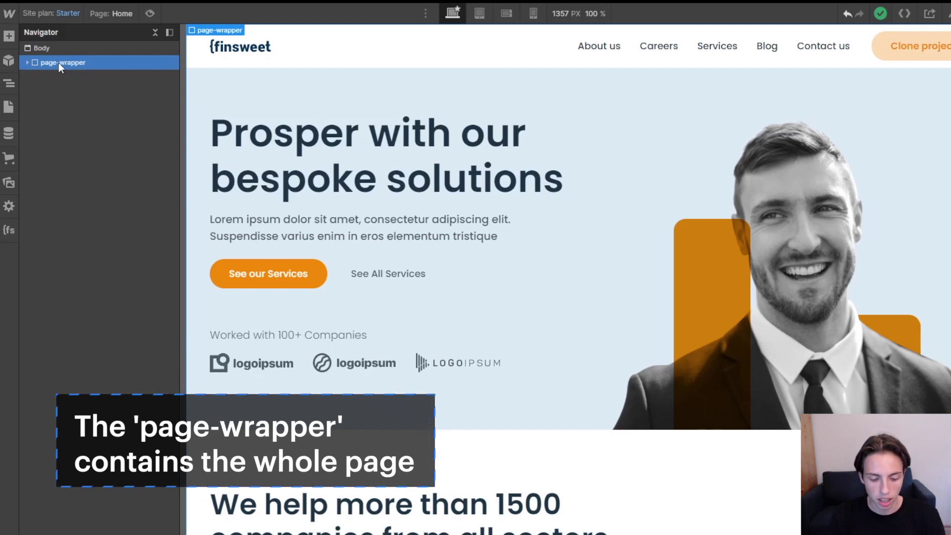
click(114, 14)
click(164, 38)
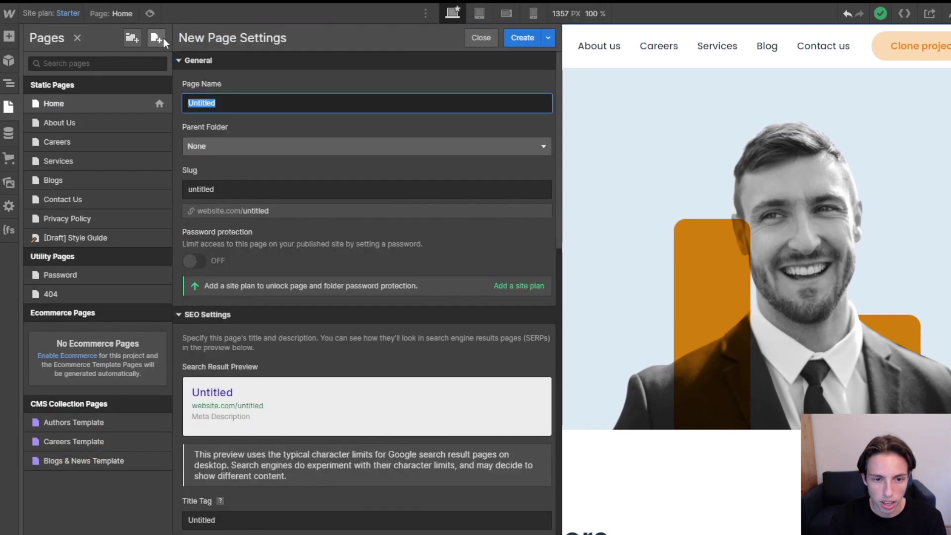
text(Tutorial)
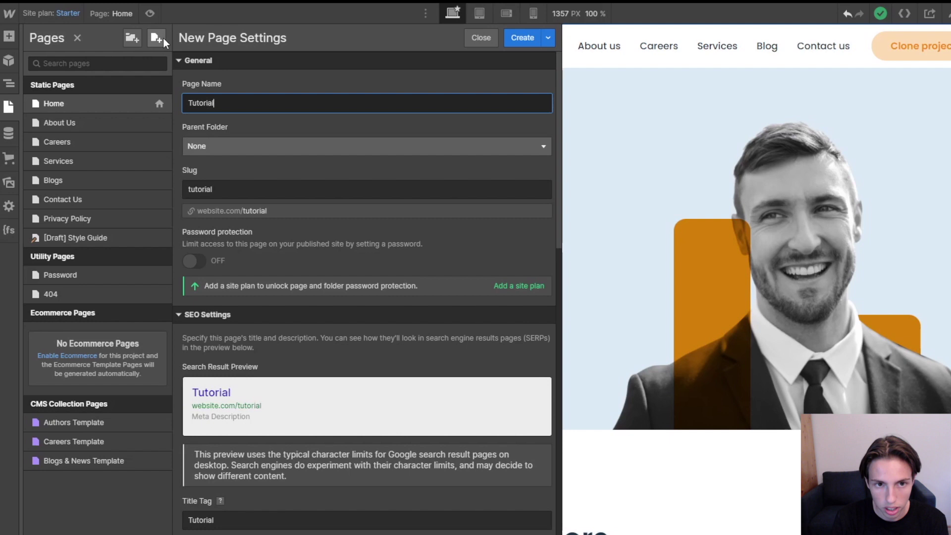
Create the Tutorial page and paste the copied finsweet page-wrapper into its empty Body.
click(523, 38)
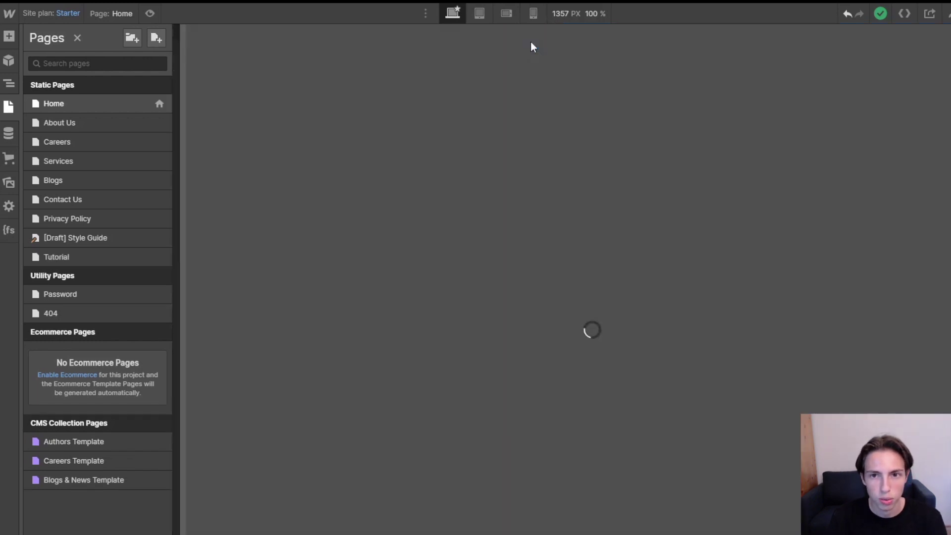
click(75, 49)
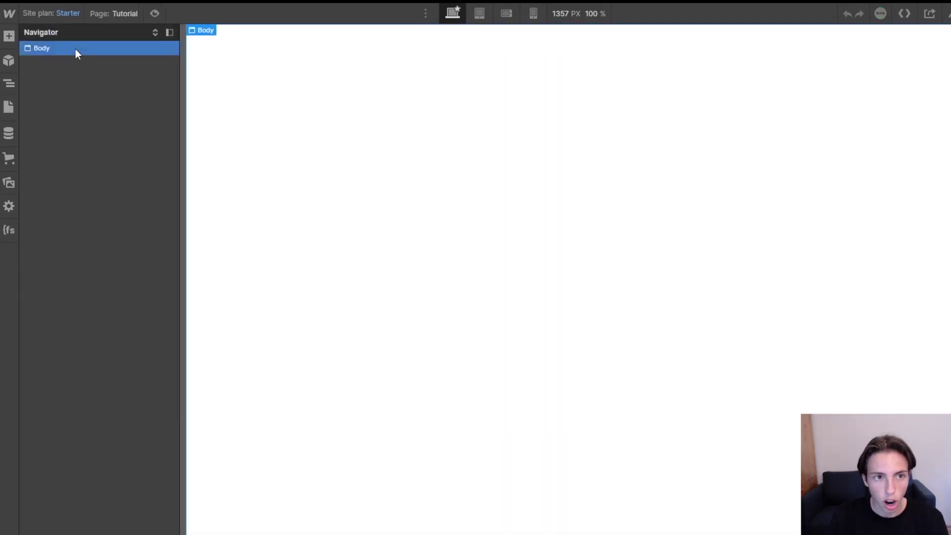
key(ctrl+v)
click(73, 60)
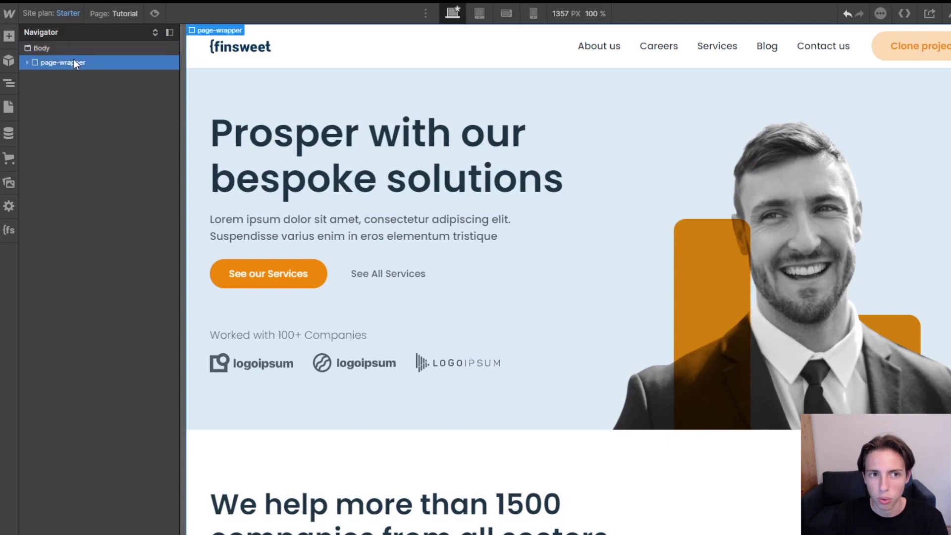
click(69, 50)
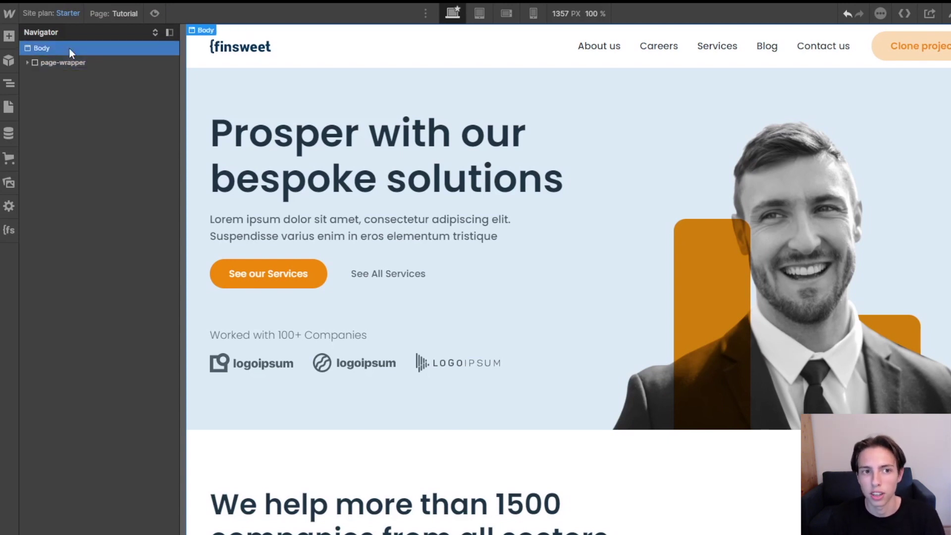
click(79, 64)
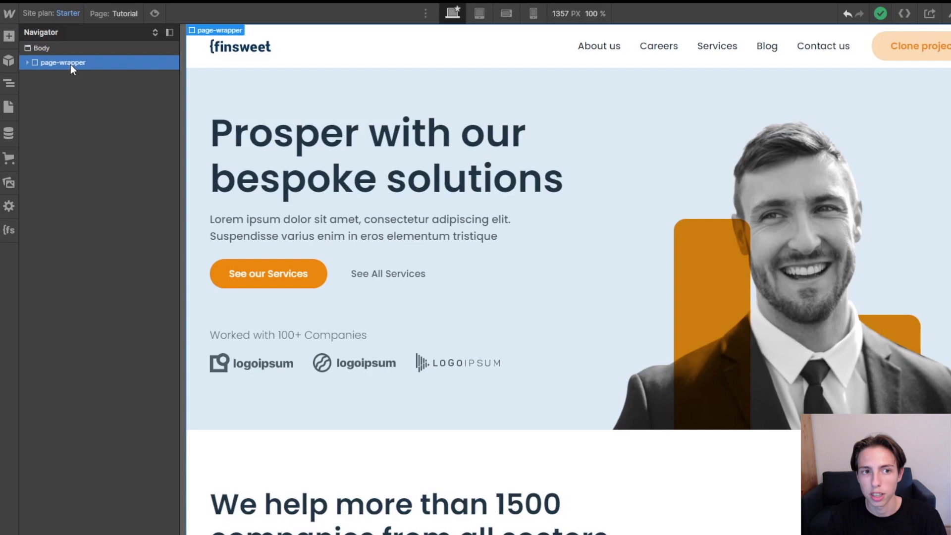
On the Home page, expand page-wrapper to reveal main-wrapper and its sections.
click(28, 64)
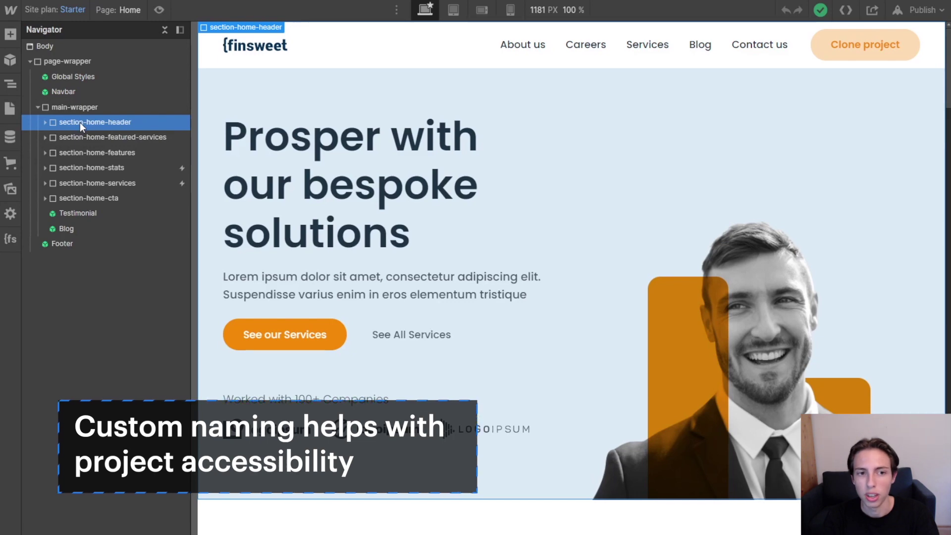
Select section-home-stats so its energy of a start-up heading shows on the canvas.
click(105, 168)
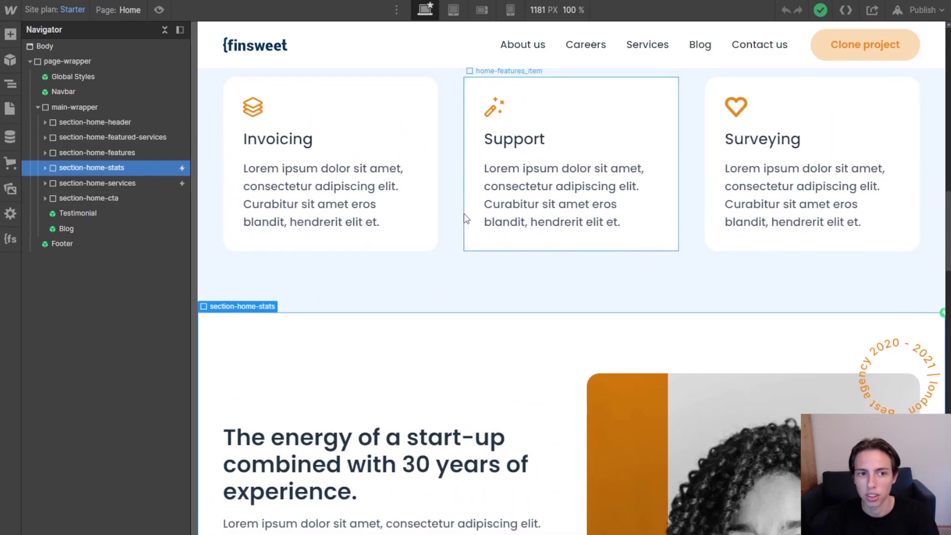
scroll(464, 215, down, 4)
scroll(464, 218, up, 20)
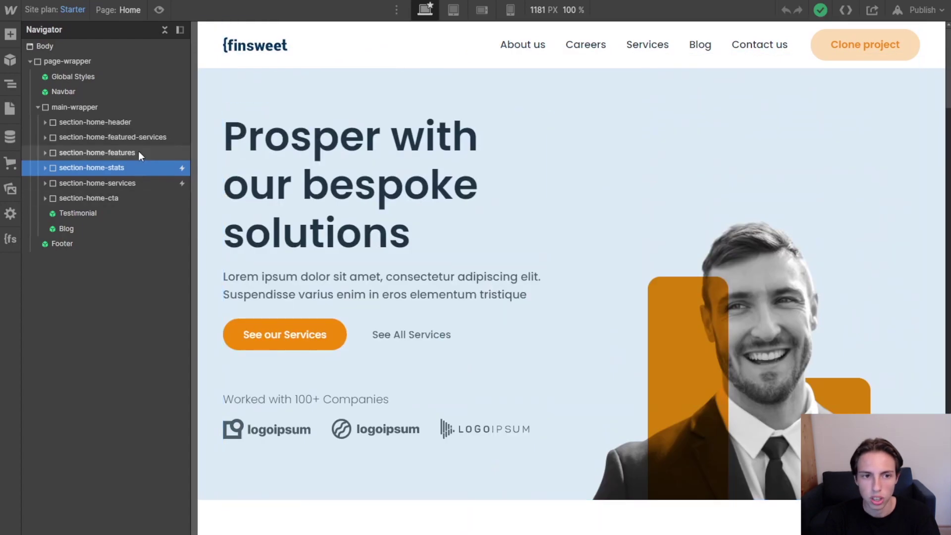
click(148, 122)
click(143, 165)
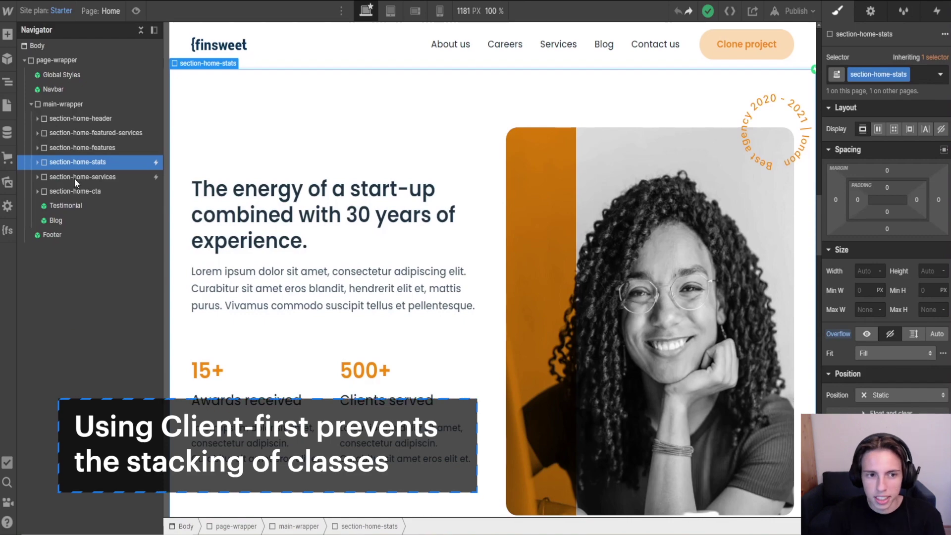
In section-home-stats, place home-stats_component under container-large and delete the padding-vertical wrapper.
click(38, 163)
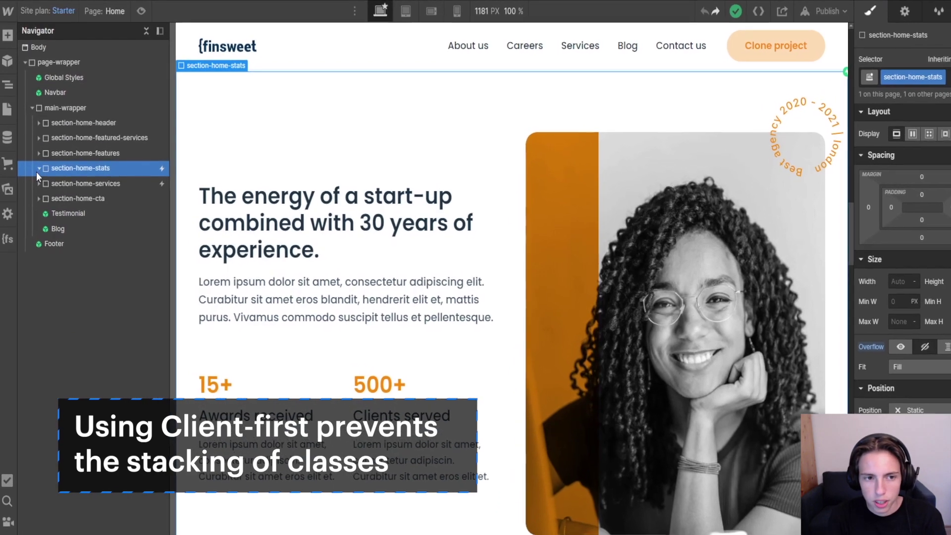
click(93, 202)
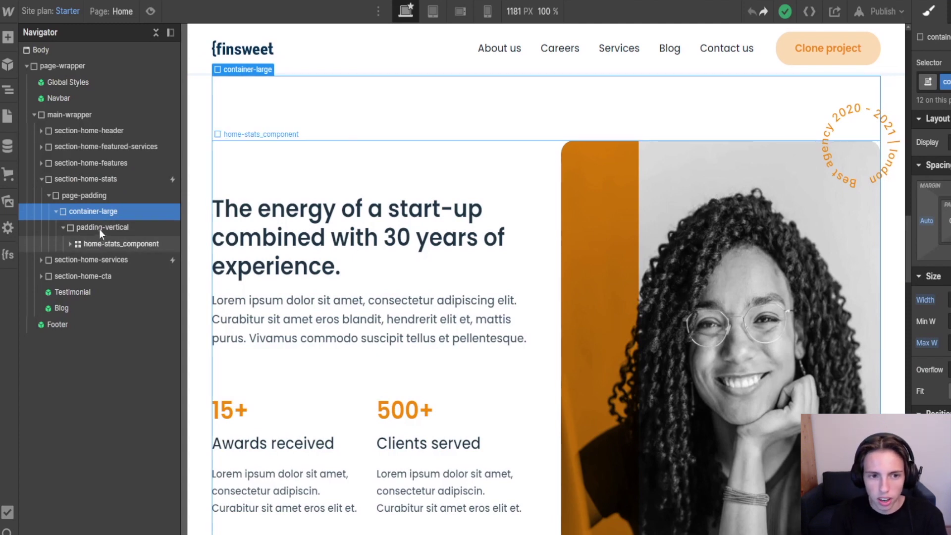
drag(115, 242, 118, 224)
click(116, 244)
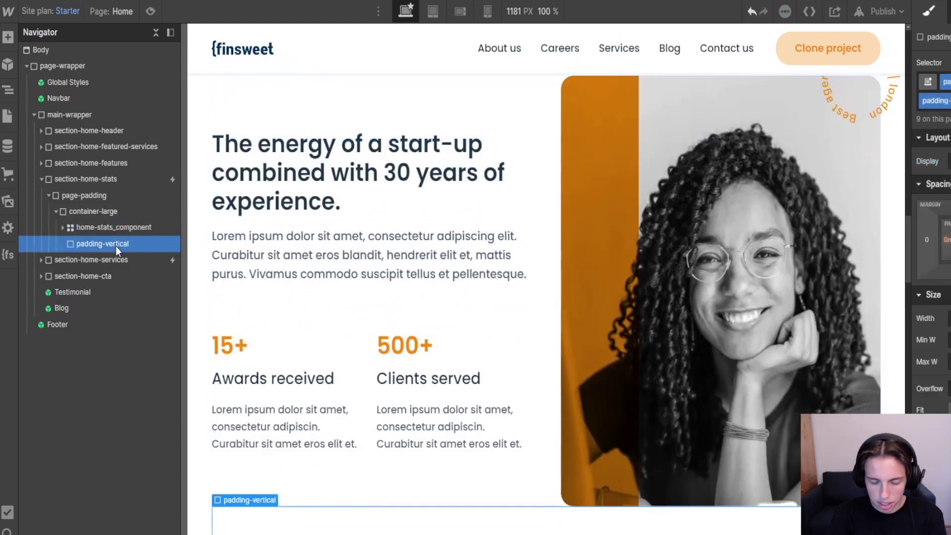
key(Delete)
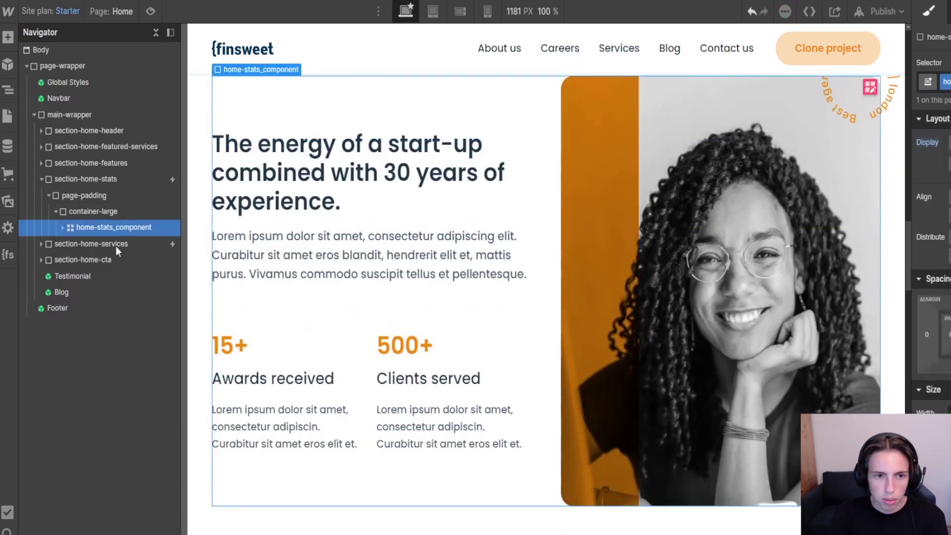
click(115, 213)
Add padding-vertical as a combo class on the stats container-large.
key(ctrl+Return)
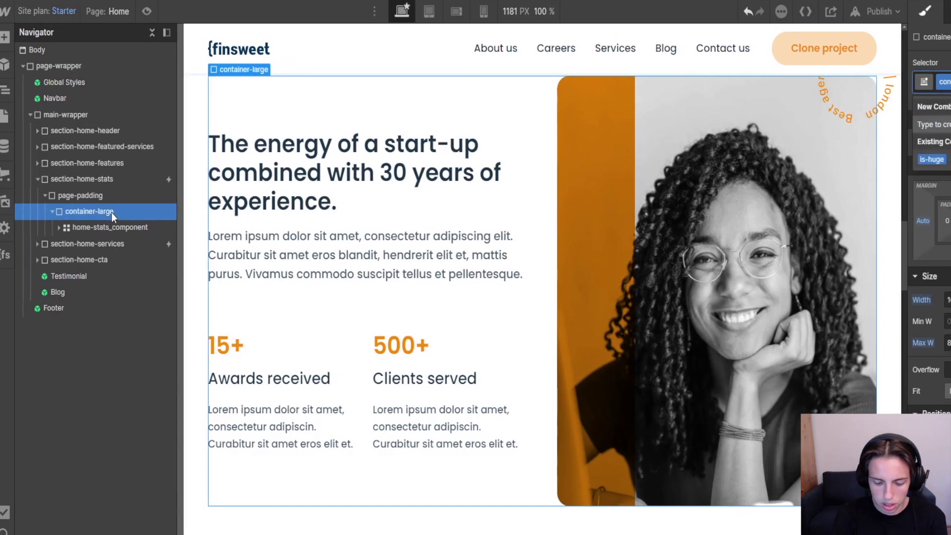
text(padvert)
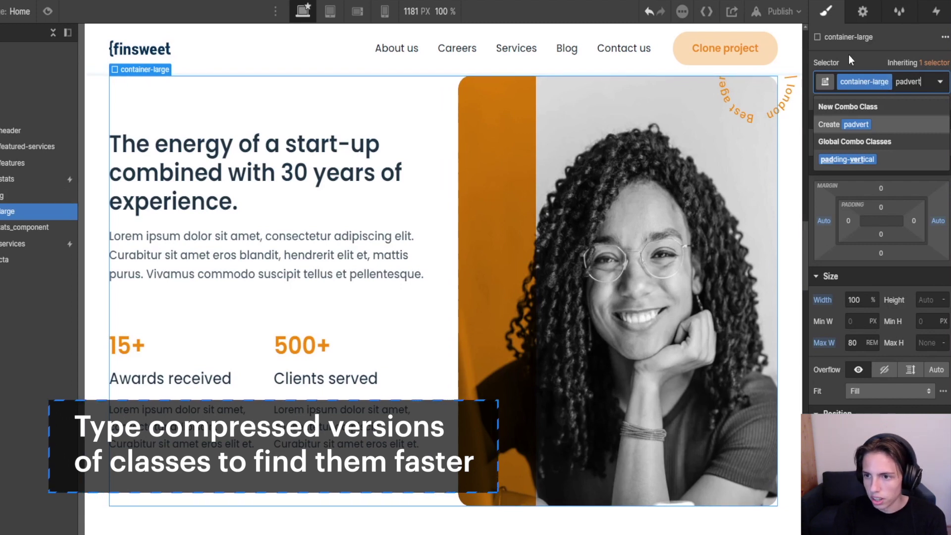
key(Down)
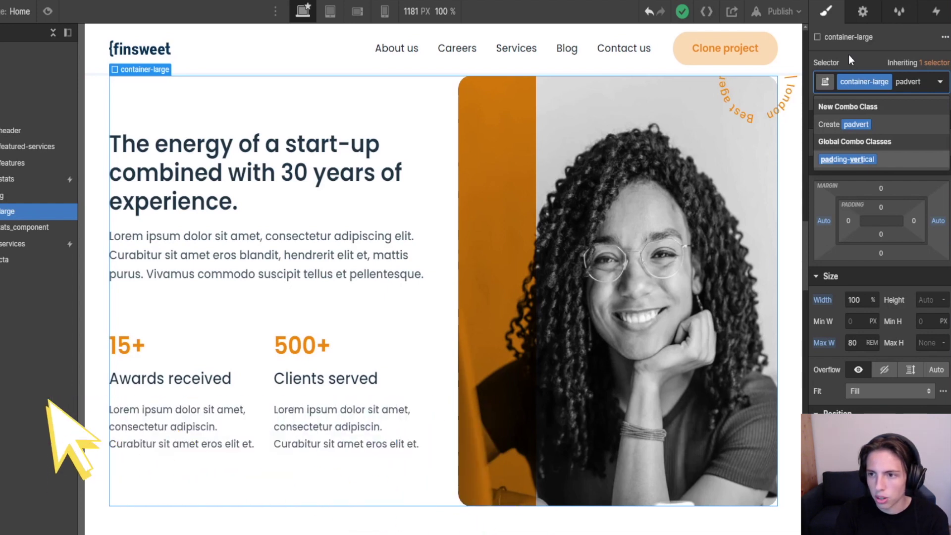
key(Return)
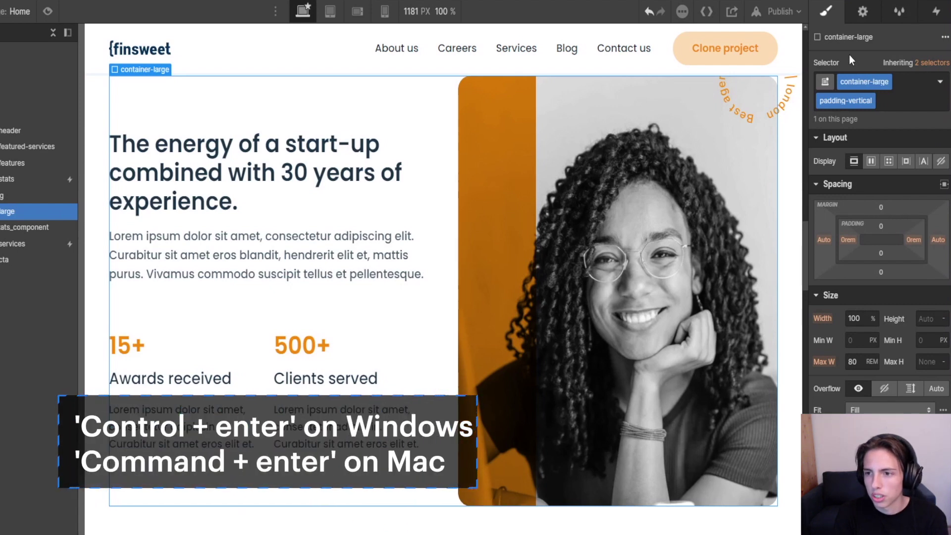
Stack padding-huge as a second combo class for 6rem top and bottom padding.
key(ctrl+Return)
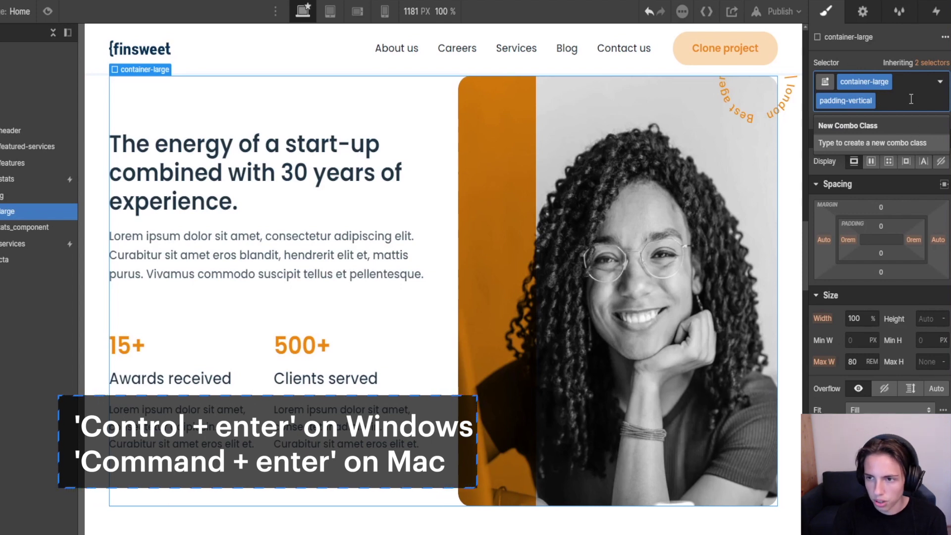
text(padhuge)
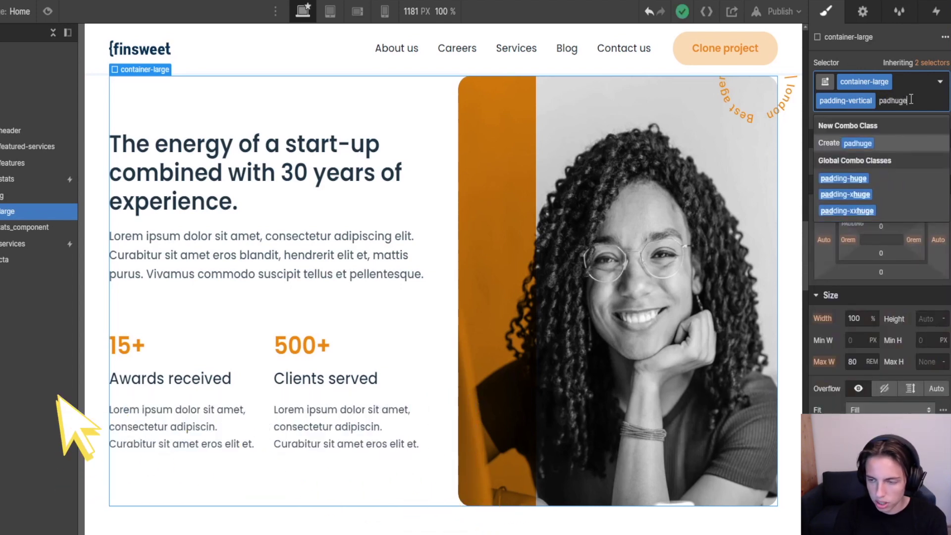
key(Down)
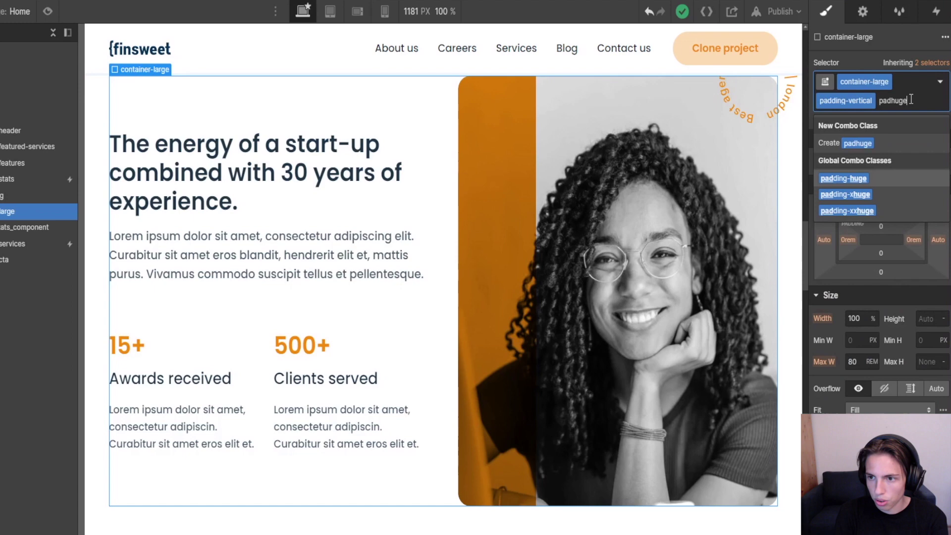
key(Return)
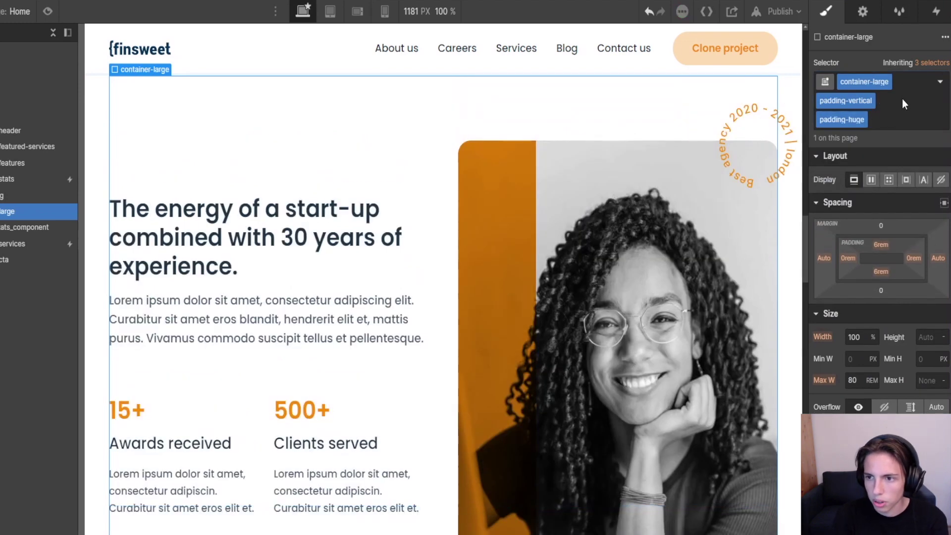
Inspect the classes on page-padding, home-stats_component and container-large inside section-home-stats.
scroll(575, 196, up, 4)
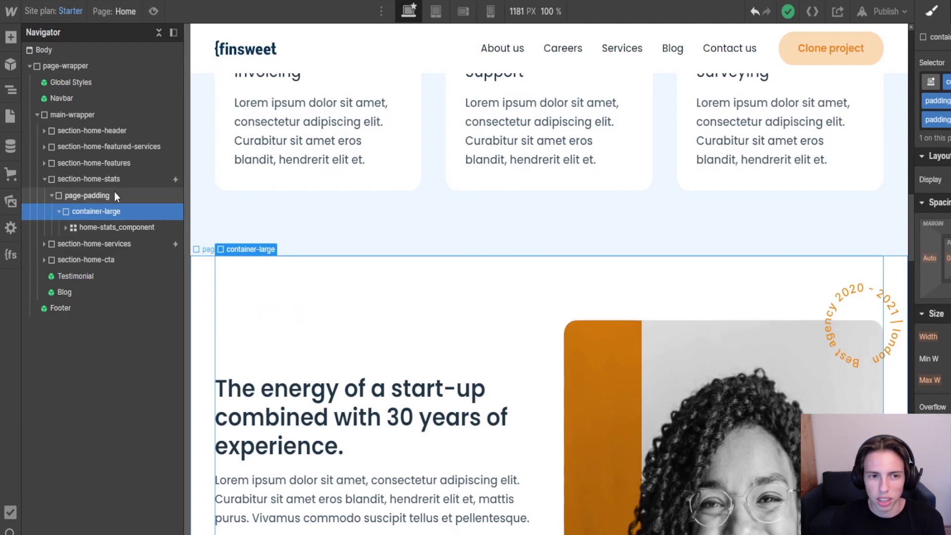
click(43, 179)
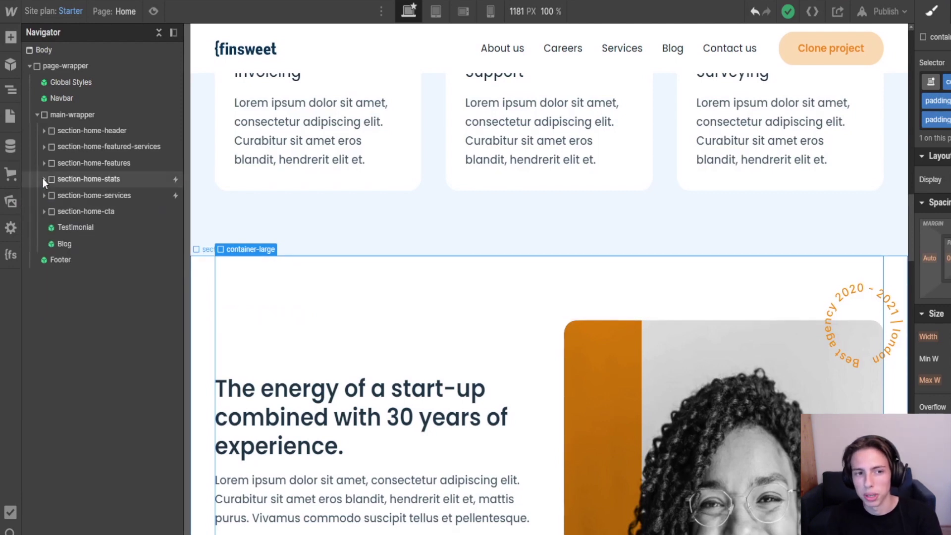
click(43, 179)
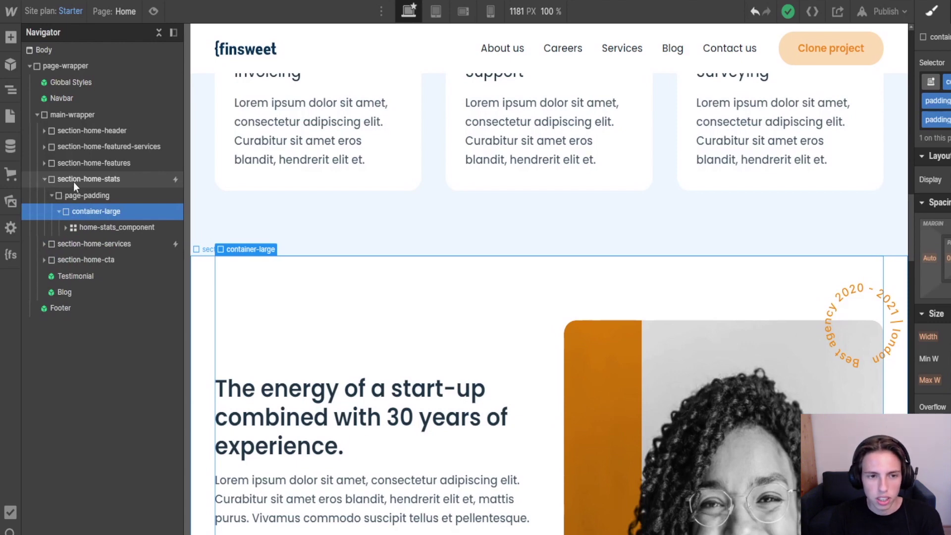
scroll(347, 278, down, 3)
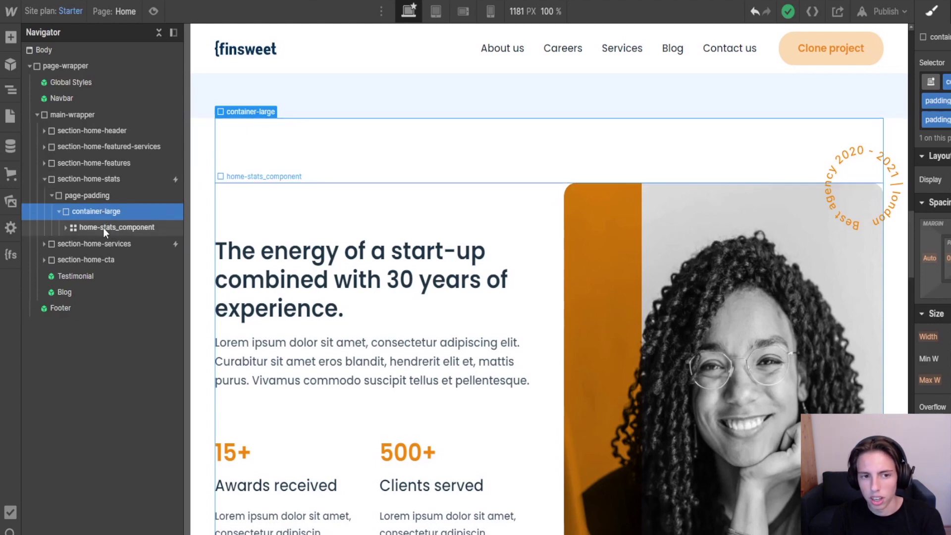
click(87, 195)
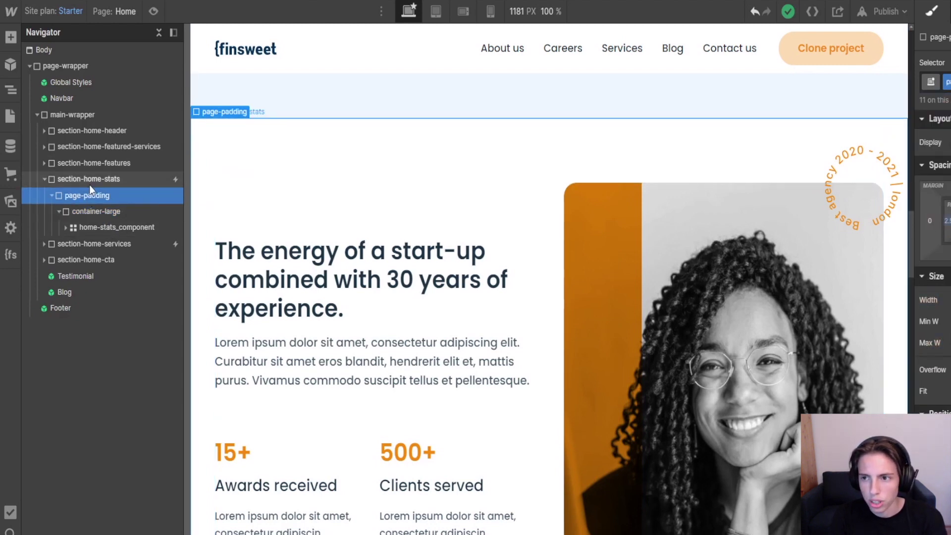
click(89, 184)
click(92, 201)
click(94, 222)
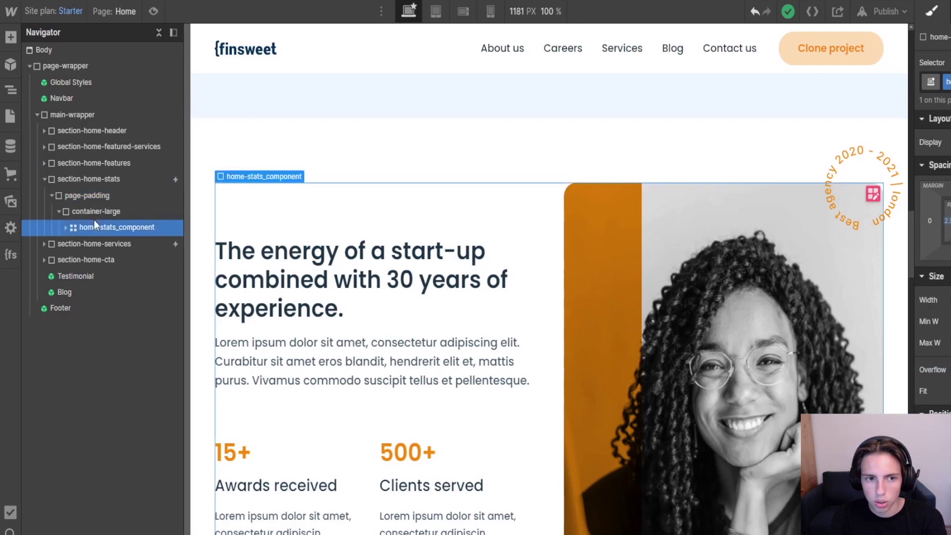
click(93, 207)
click(93, 198)
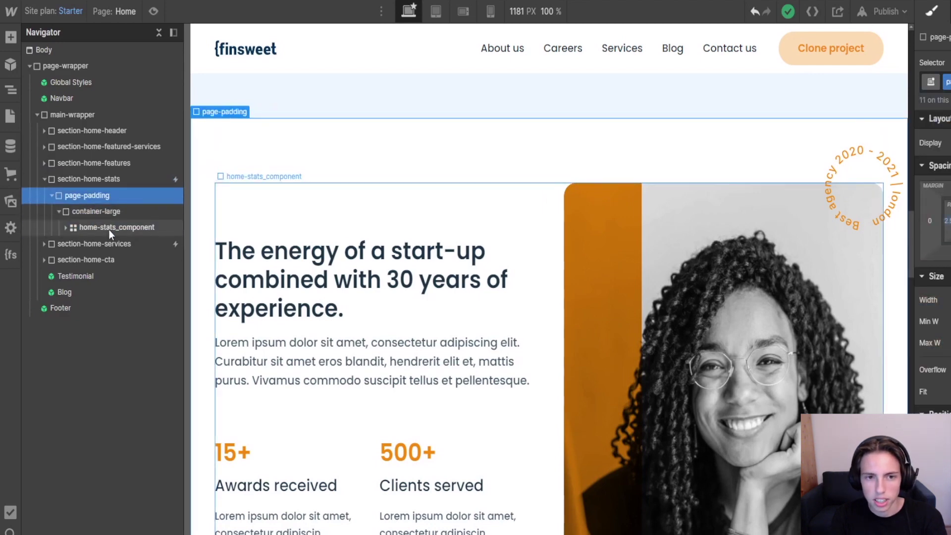
click(108, 229)
click(108, 214)
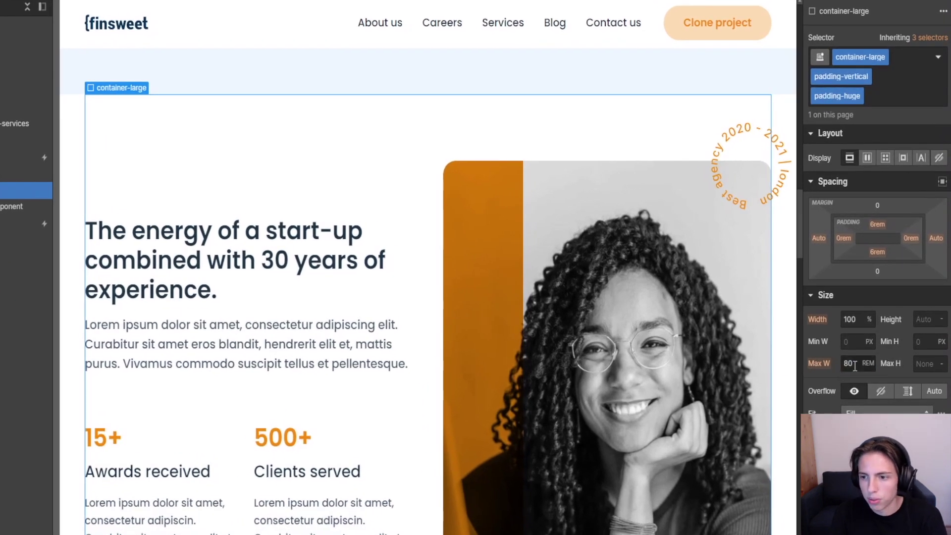
Restore Max Width to 80, cancel the container-medium rename, and clear all classes from the stats container.
click(853, 366)
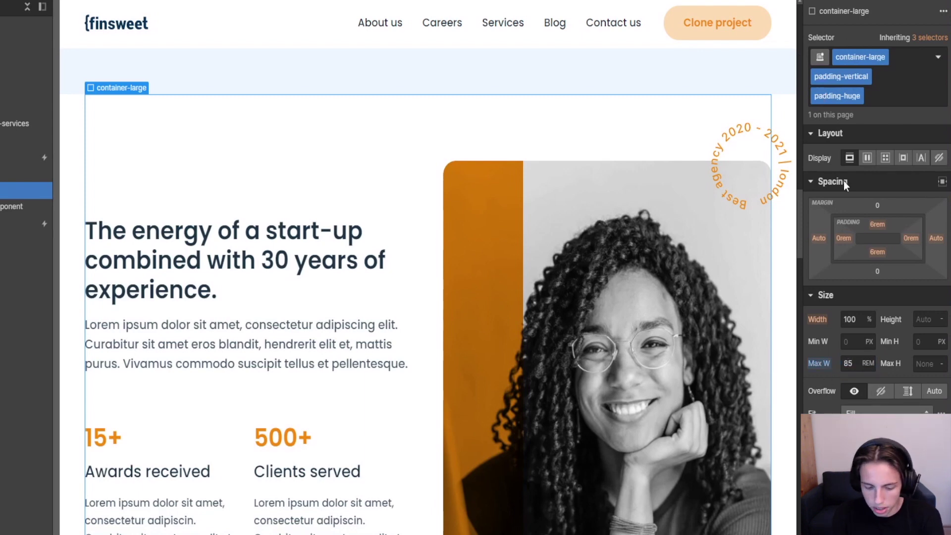
key(ctrl+z)
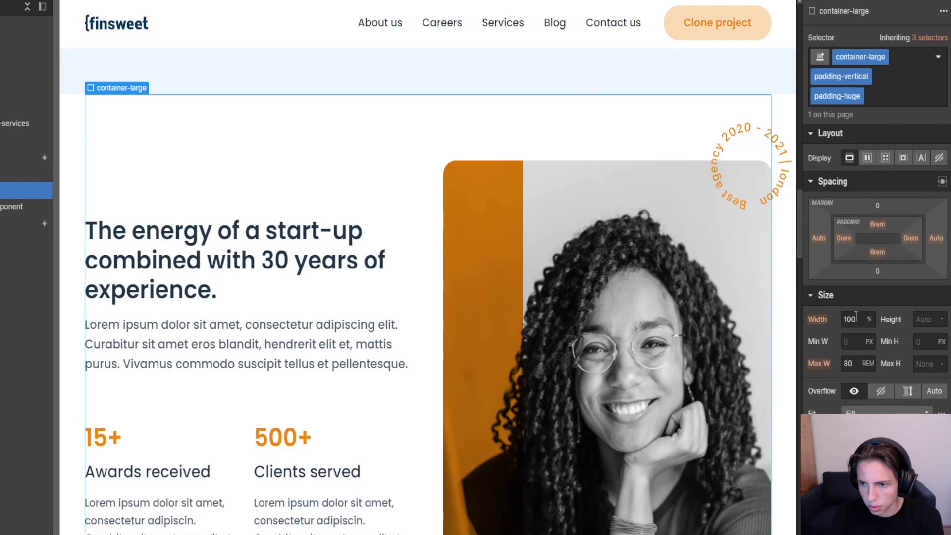
double_click(869, 57)
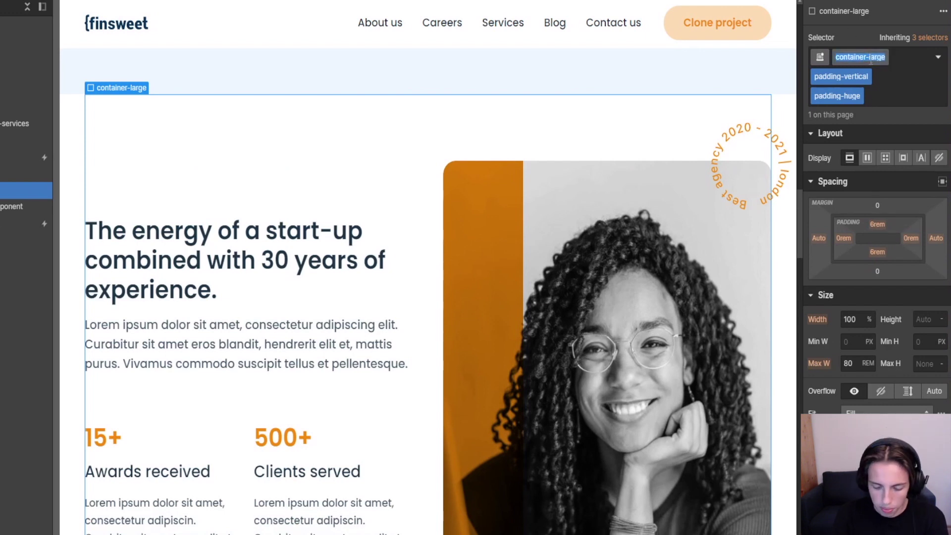
text(container)
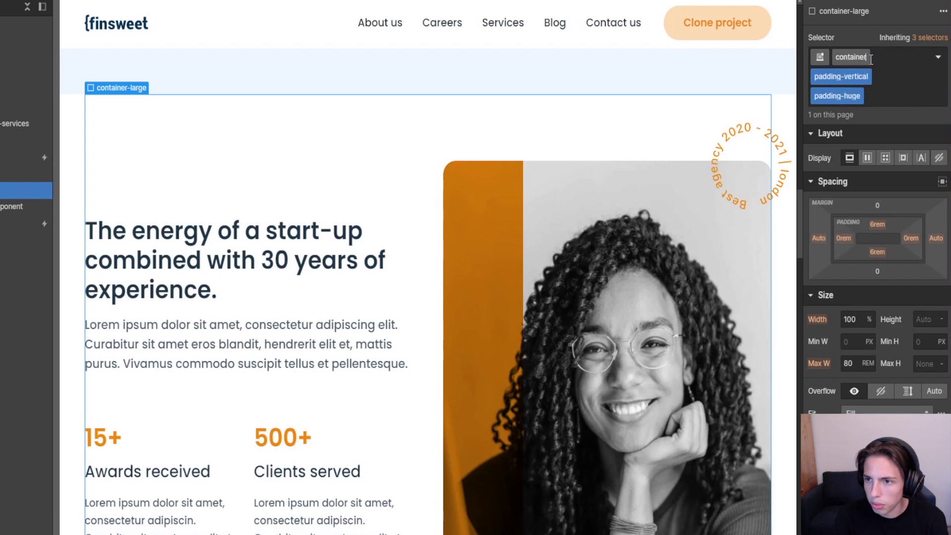
text(-inediu)
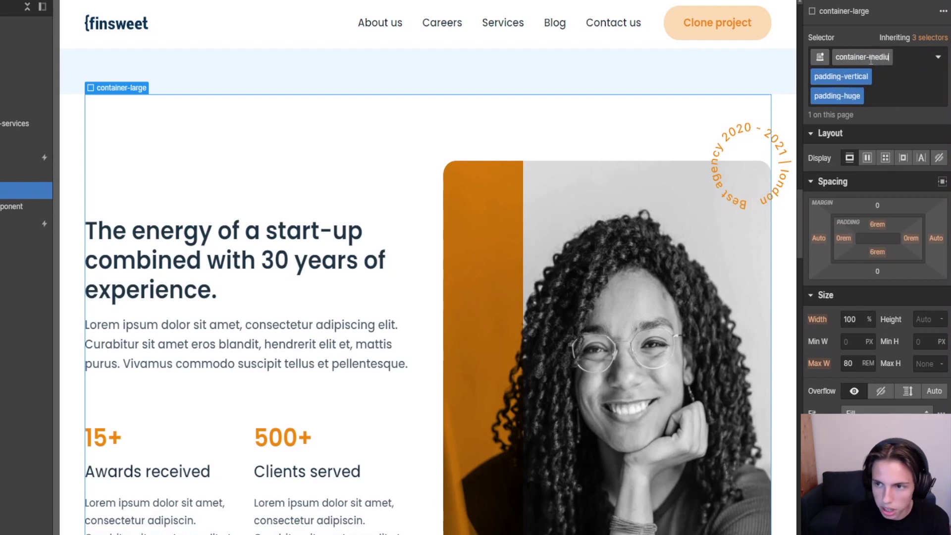
text(m)
key(BackSpace)
key(BackSpace)
key(BackSpace)
key(BackSpace)
key(BackSpace)
key(BackSpace)
key(BackSpace)
key(BackSpace)
key(BackSpace)
key(BackSpace)
key(BackSpace)
key(BackSpace)
key(BackSpace)
key(BackSpace)
key(BackSpace)
key(BackSpace)
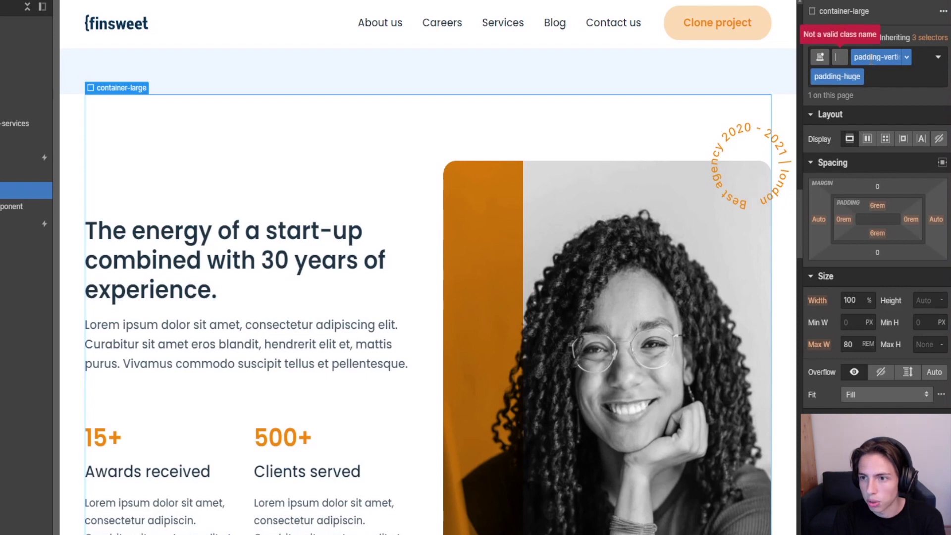
click(891, 109)
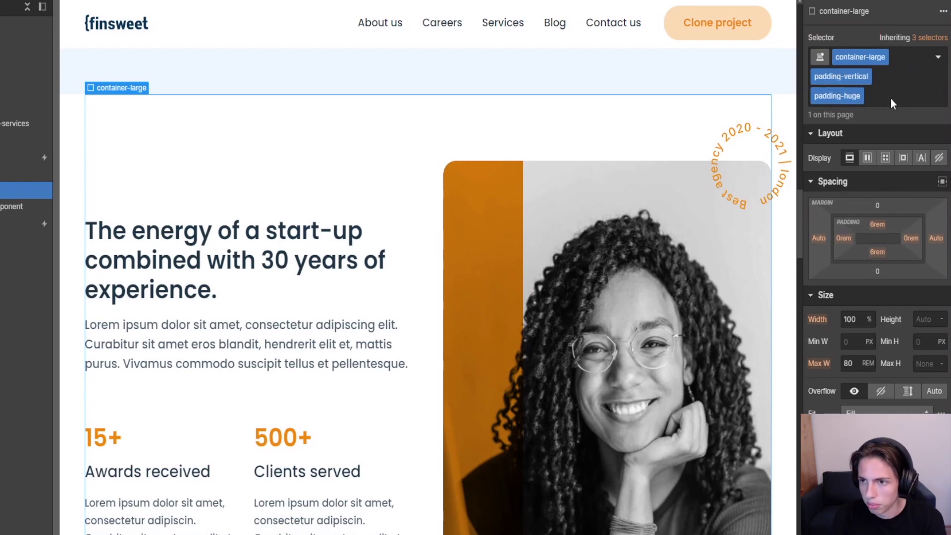
click(878, 58)
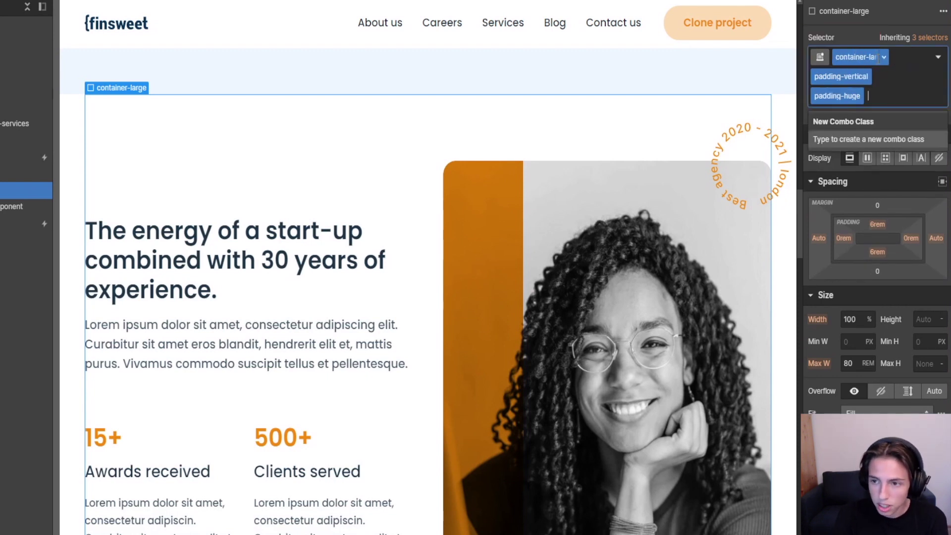
key(BackSpace)
key(BackSpace)
key(BackSpace)
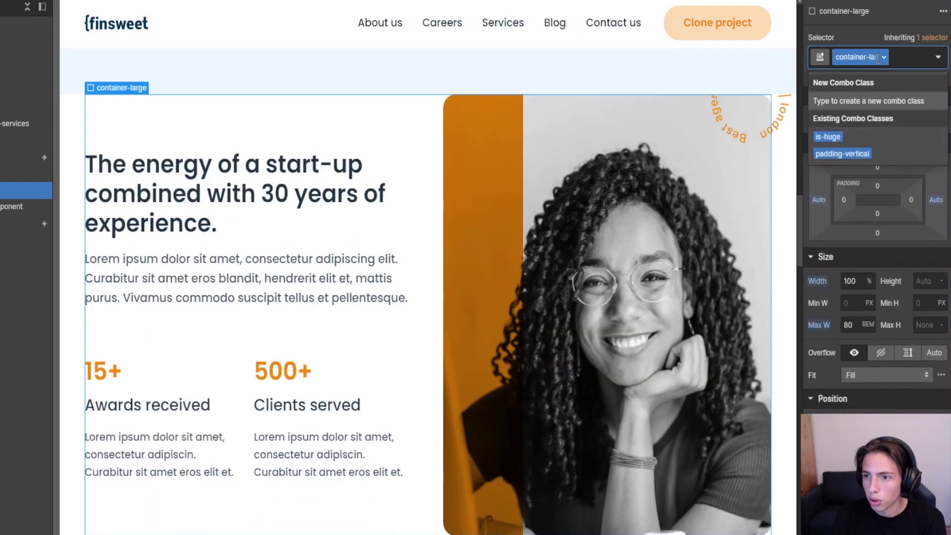
Apply the container-medium class to the stats container.
text(conta)
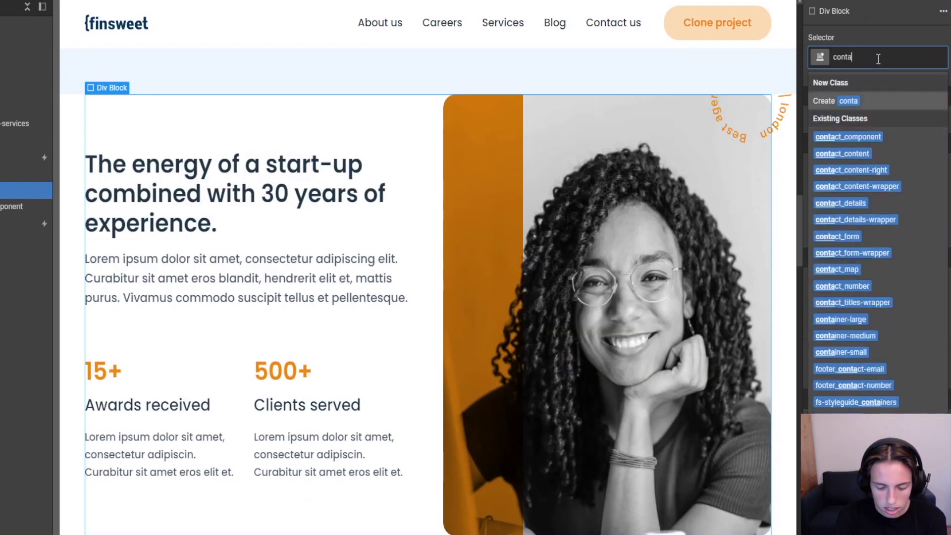
text(iner-med)
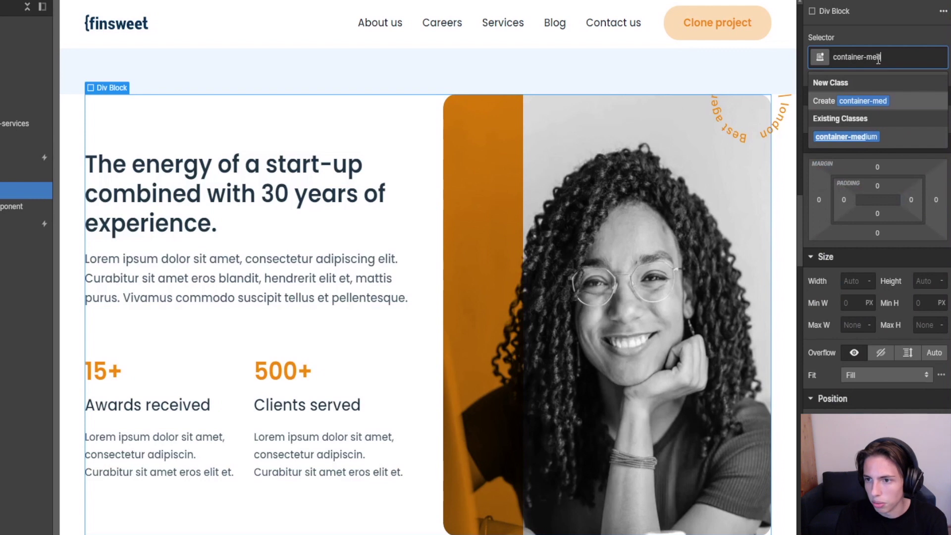
click(907, 138)
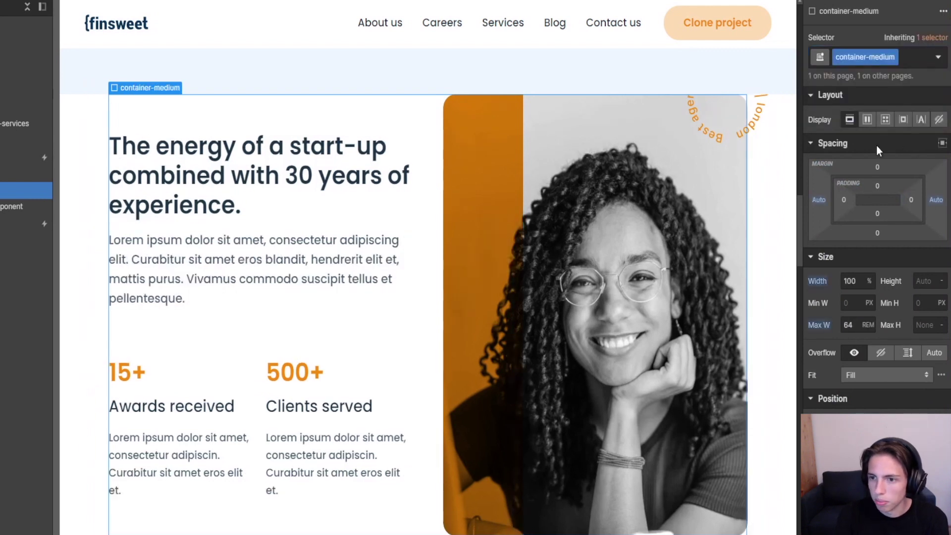
key(ctrl+Return)
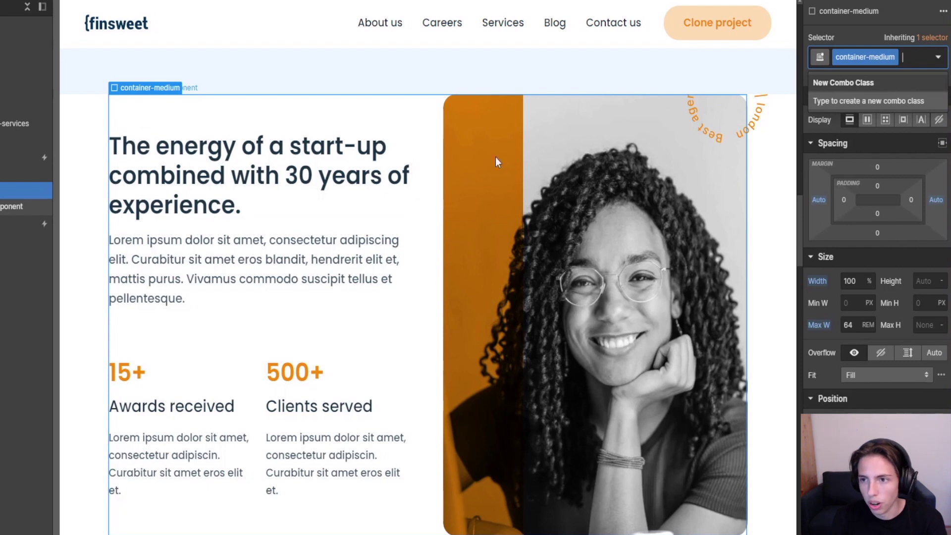
click(845, 27)
Add padding-vertical and padding-huge as combo classes on container-medium.
click(917, 60)
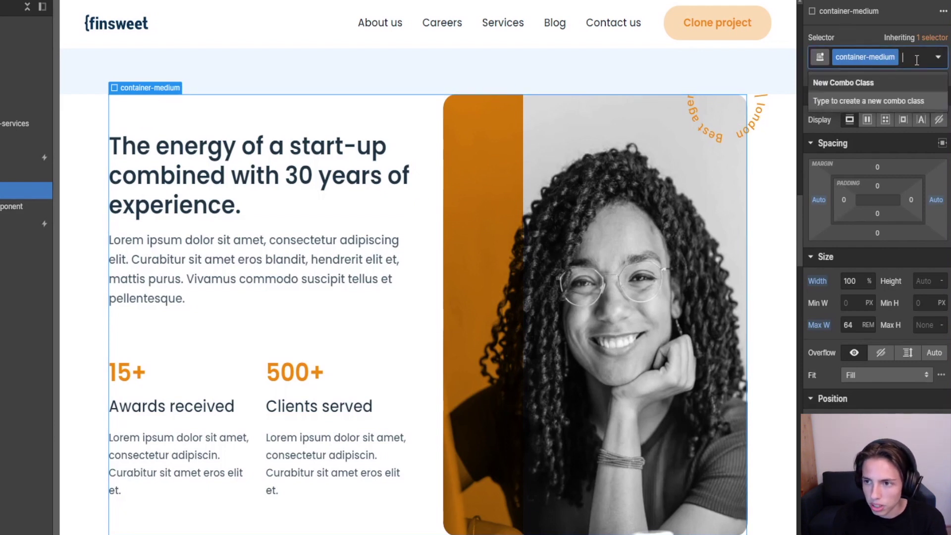
text(padding-ve)
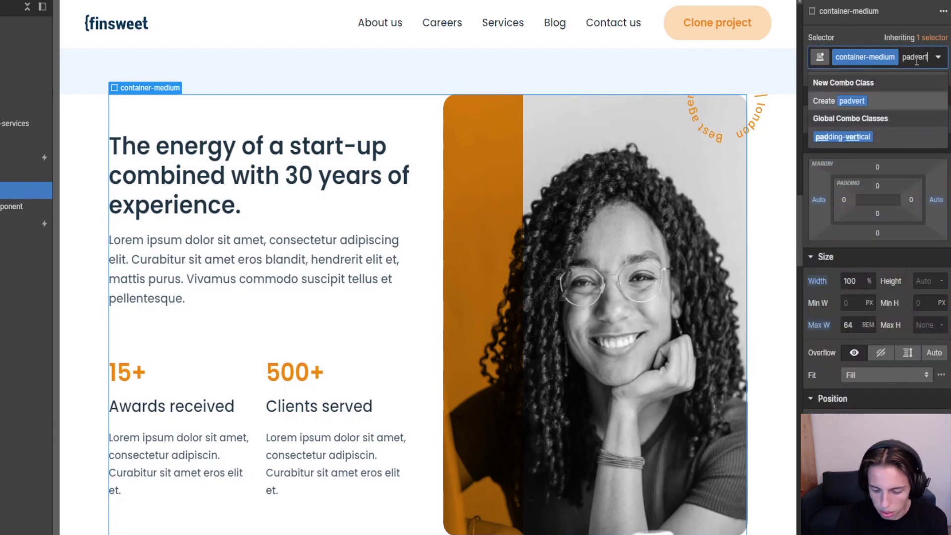
text(rt)
key(Return)
text(padhuge)
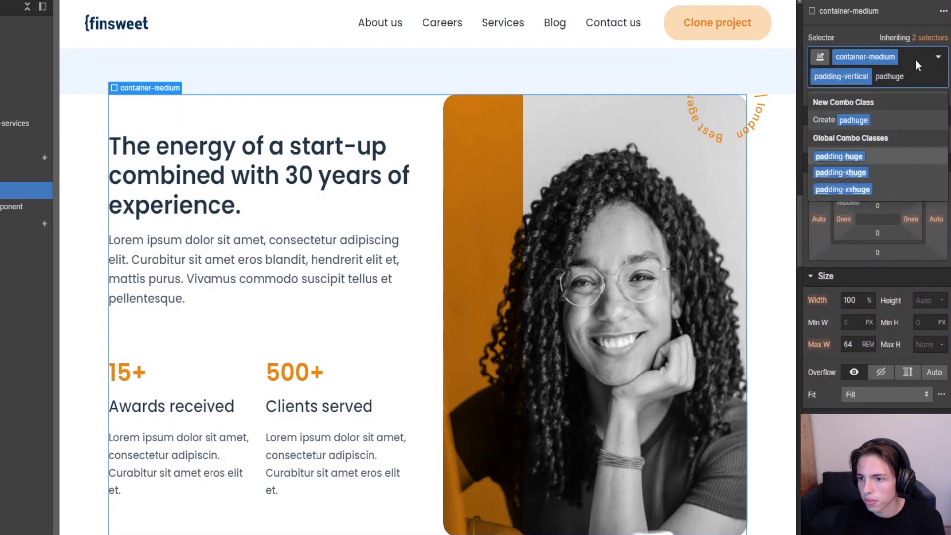
key(Return)
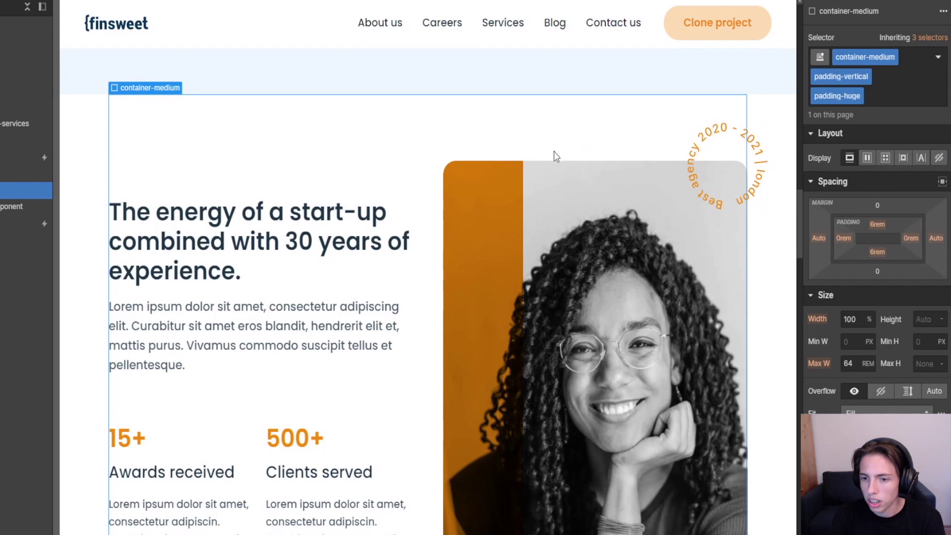
scroll(430, 212, up, 3)
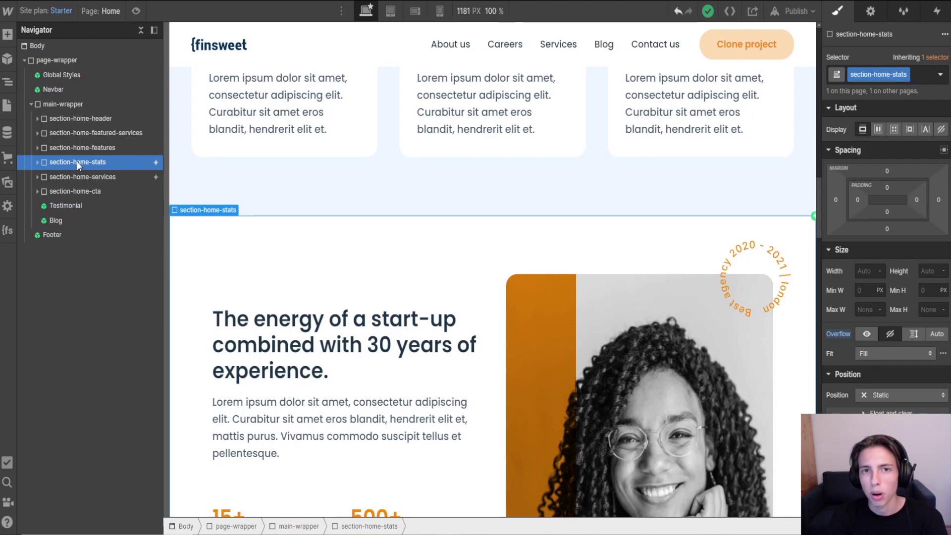
Scroll the canvas down to view the finished stats section with its 15+ and 500+ stats.
scroll(331, 373, down, 3)
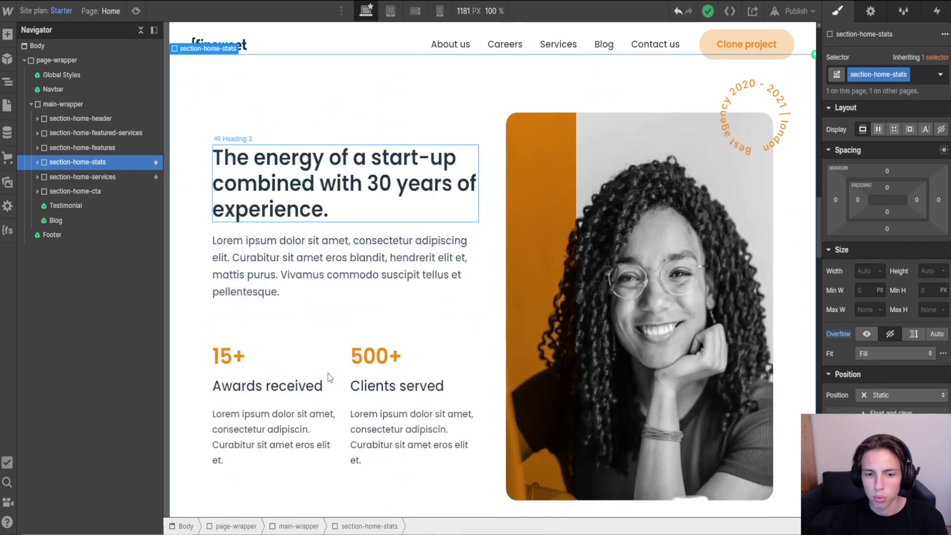